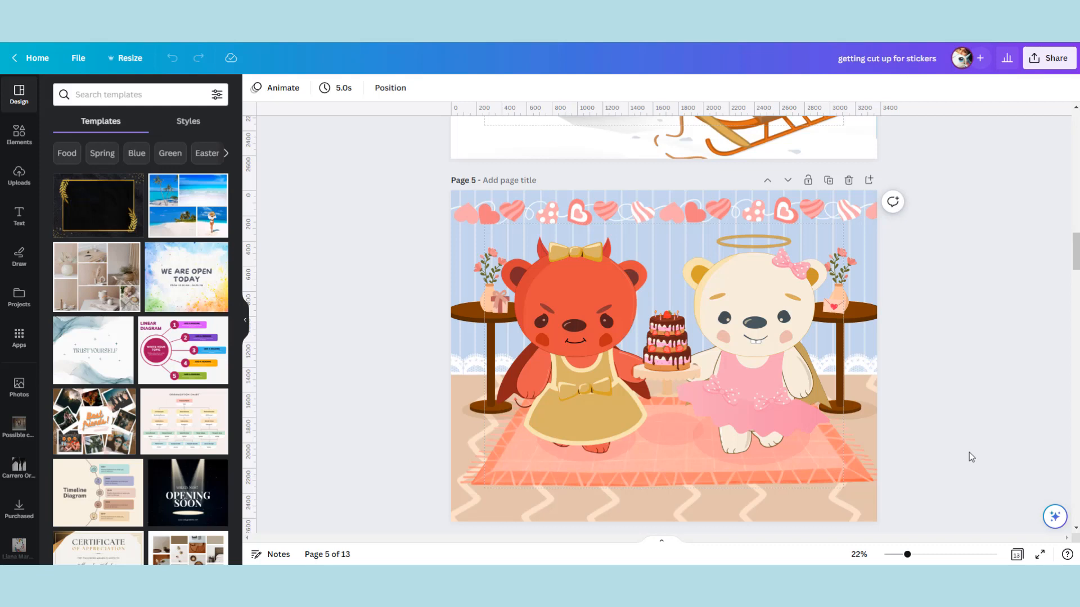
scroll(969, 454, "down", 1)
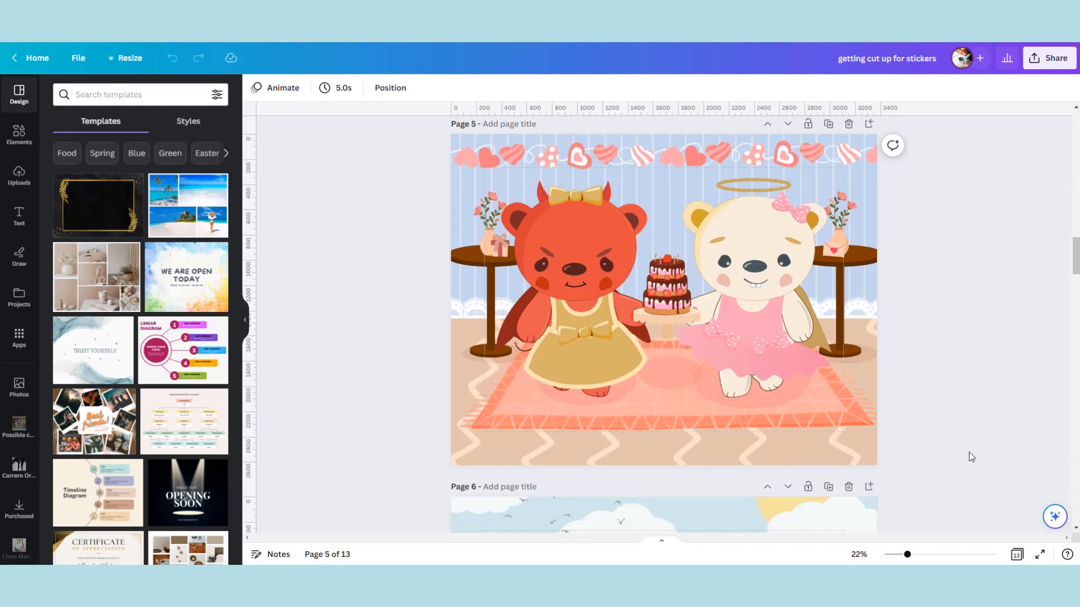
scroll(970, 454, "up", 1)
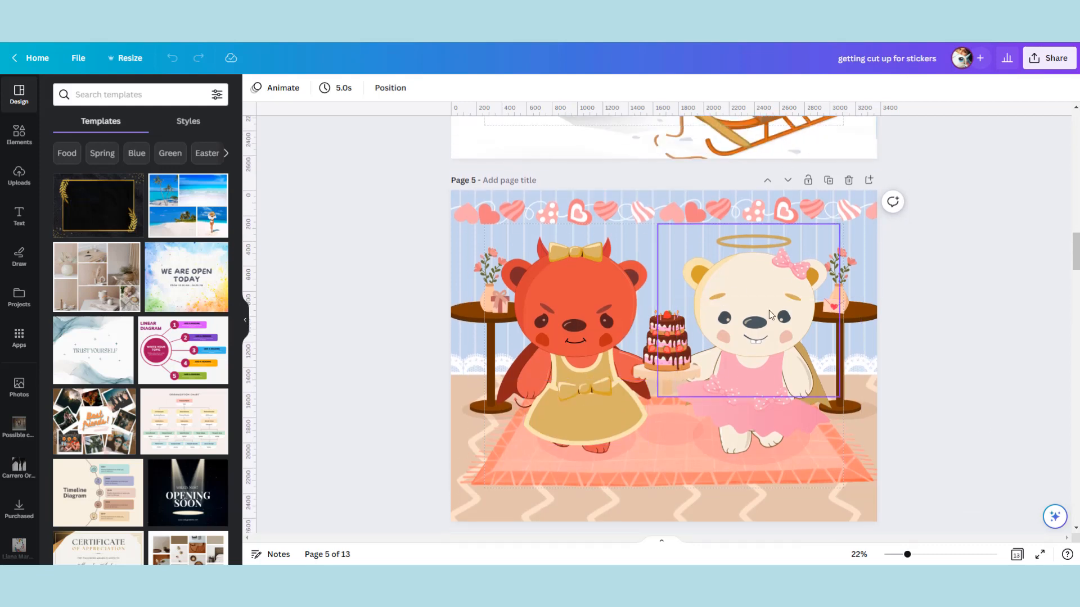
scroll(926, 387, "down", 1)
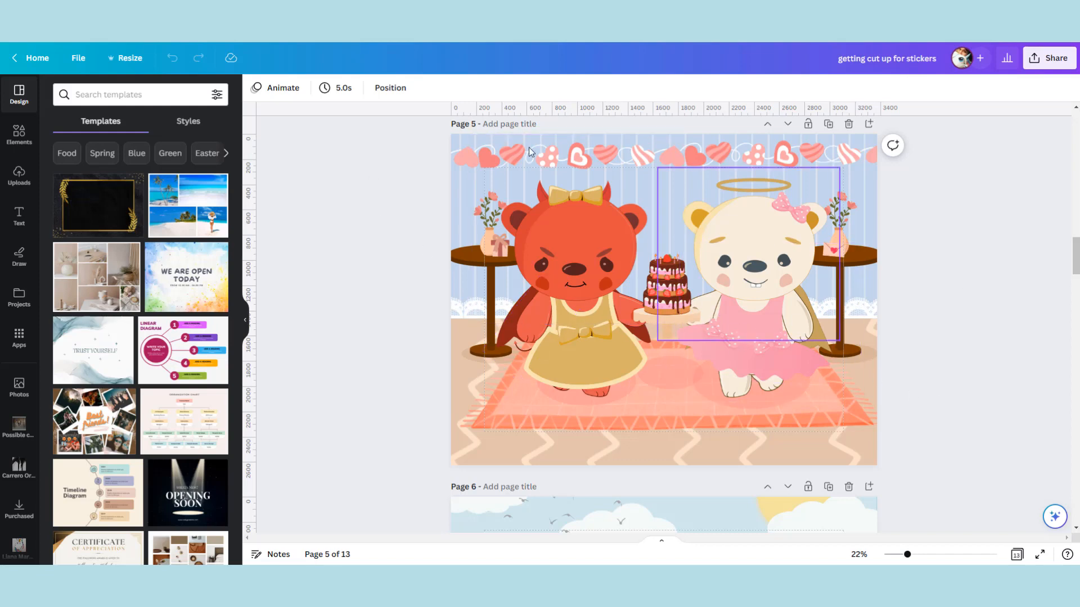
Step: Download only the current page, page 5, as a PNG
left_click(75, 62)
left_click(109, 301)
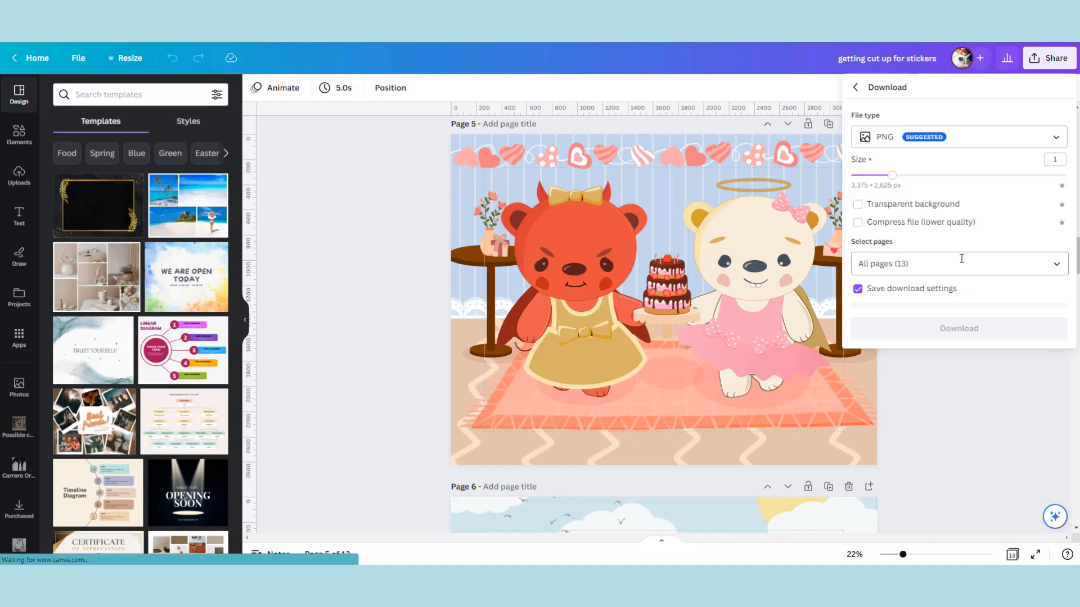
left_click(956, 263)
left_click(958, 296)
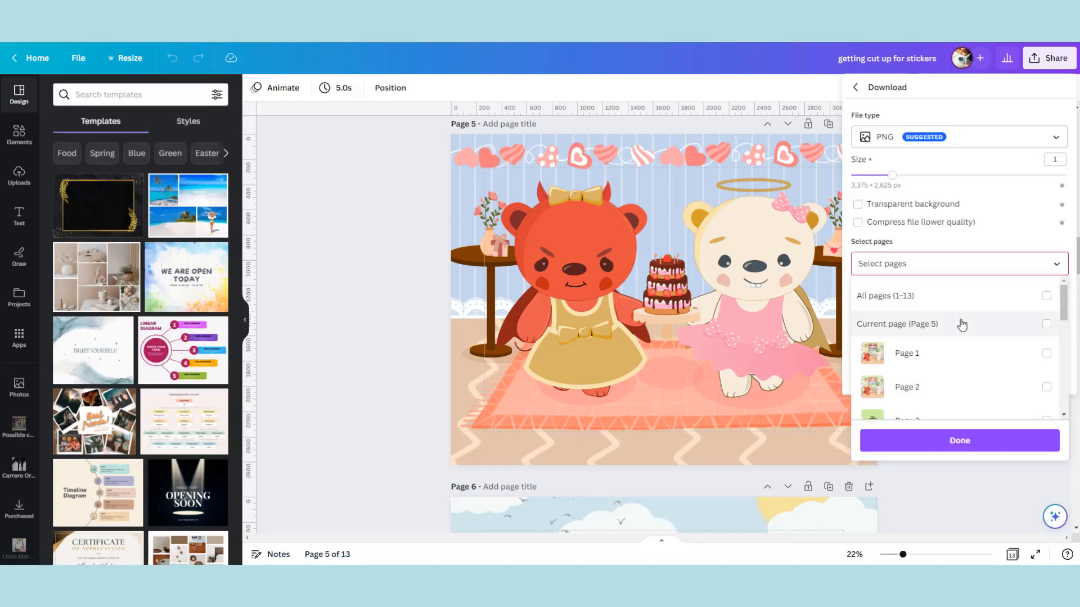
left_click(960, 329)
left_click(950, 442)
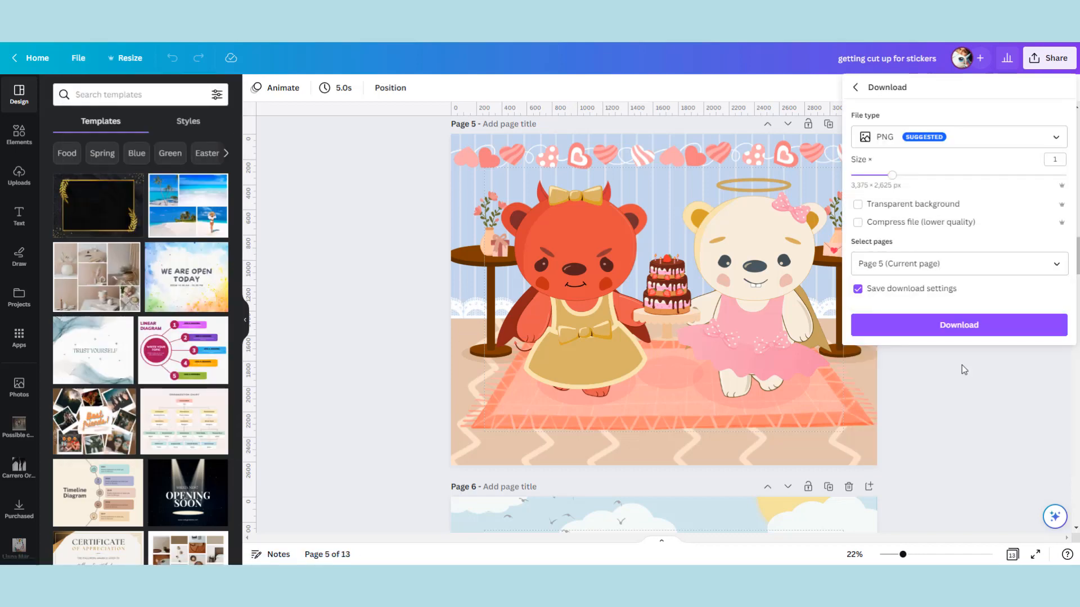
left_click(963, 333)
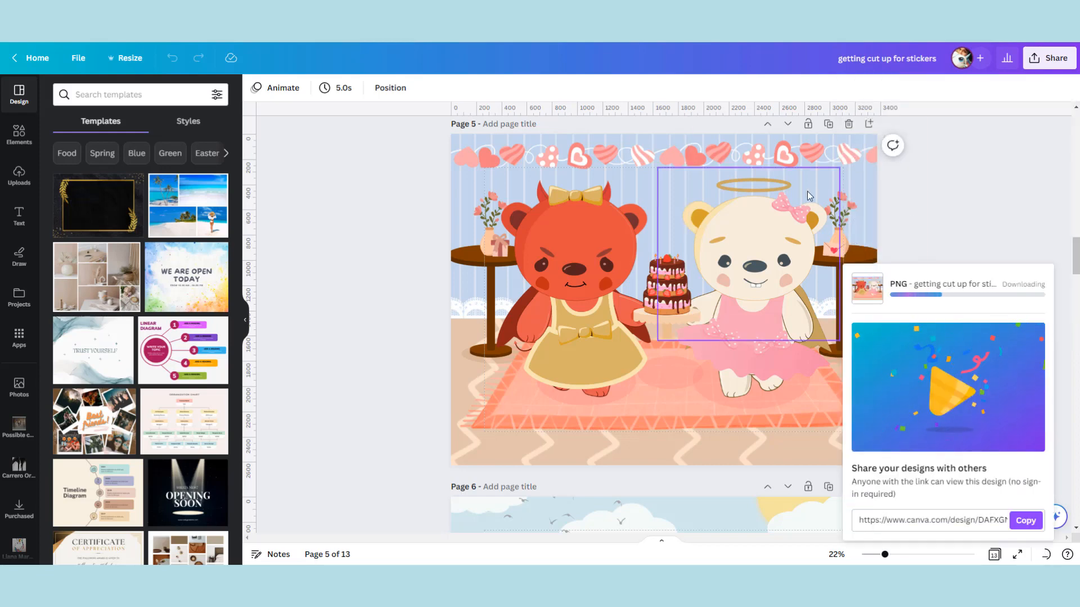
Step: Duplicate page 5 and delete all elements and the background from the copy, leaving it blank
left_click(830, 126)
left_click_drag(922, 453, 304, 146)
key("Delete")
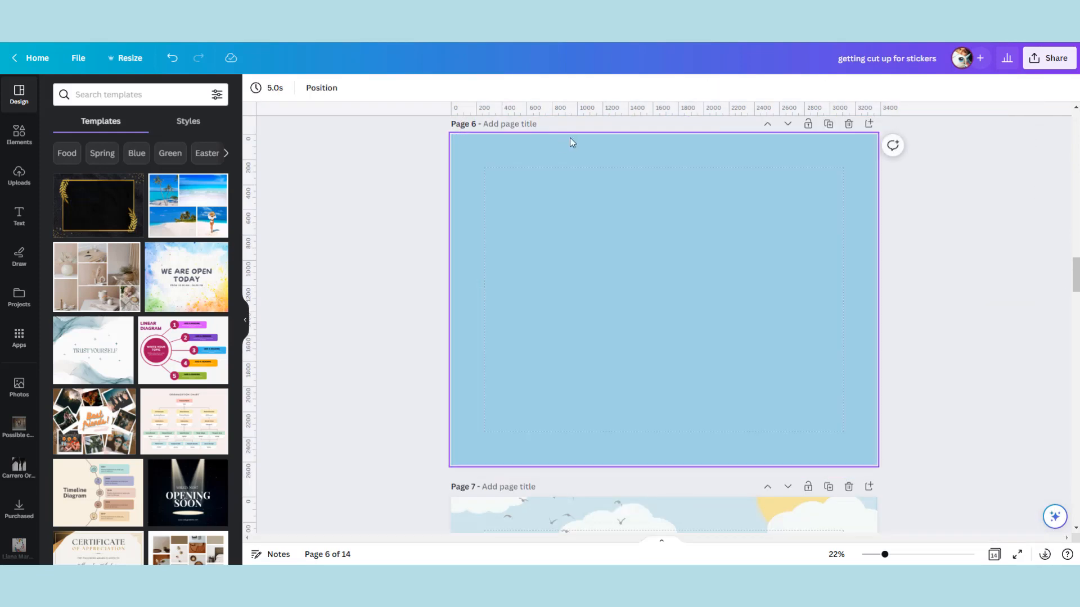
left_click(771, 288)
key("Delete")
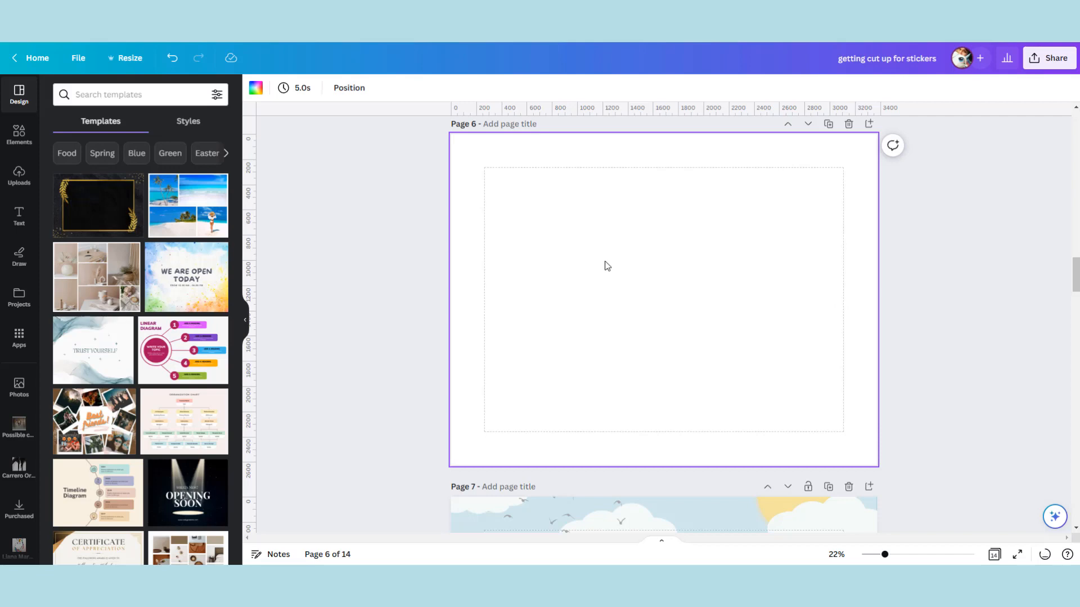
Step: Search the design templates and styles for "frames" and look through the results
left_click(135, 95)
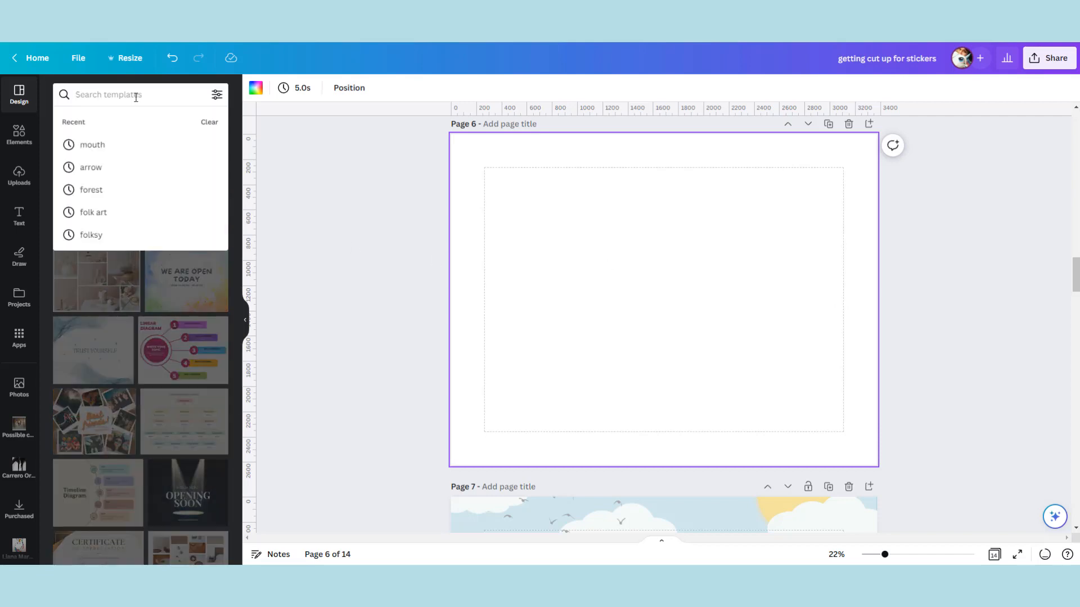
type("frames")
key("Return")
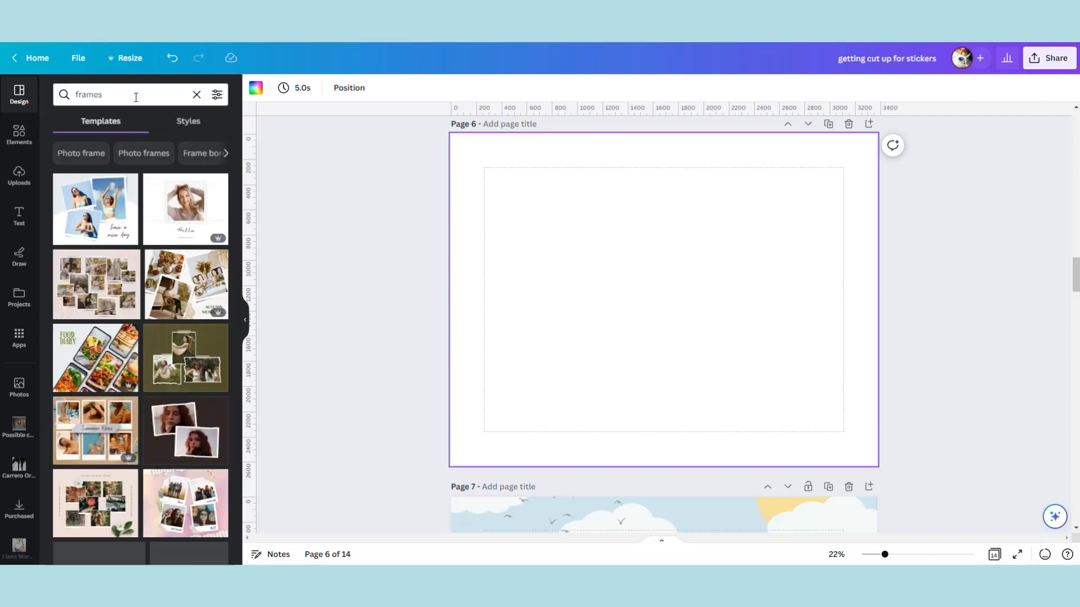
scroll(133, 225, "down", 5)
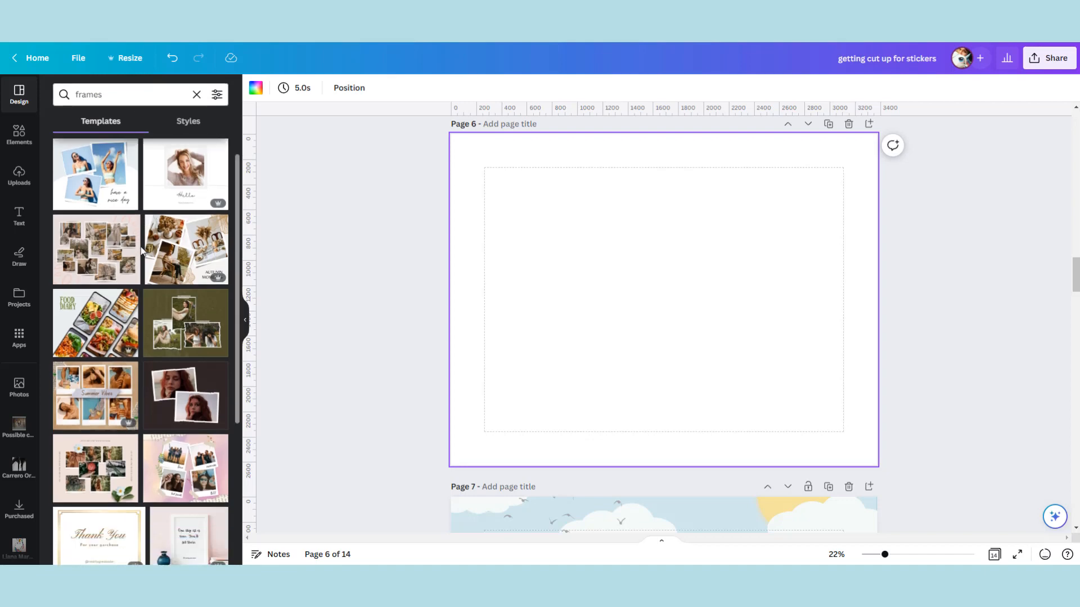
scroll(146, 225, "up", 5)
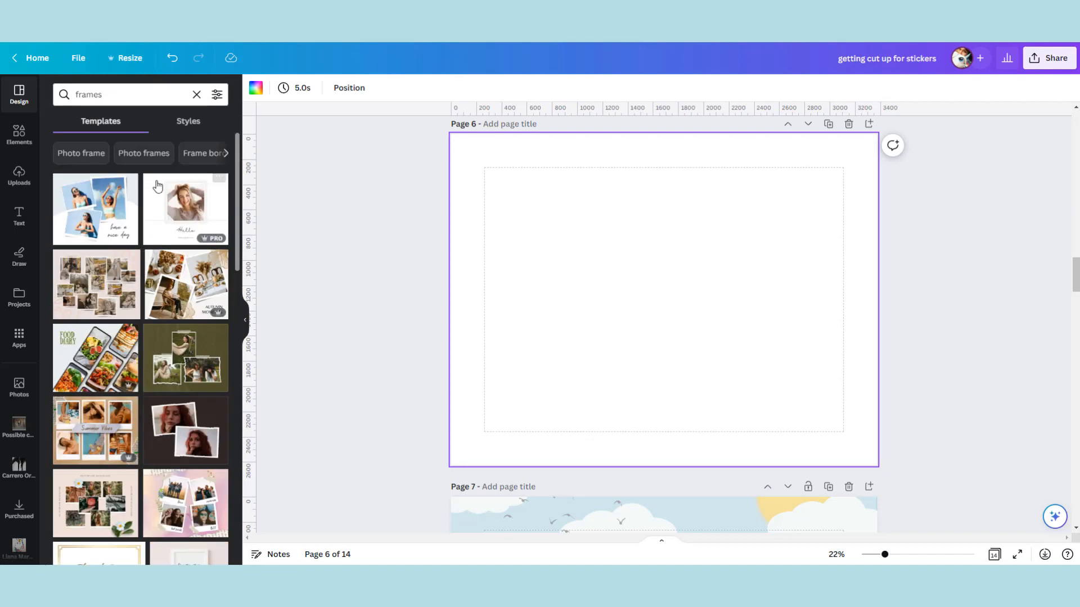
left_click(184, 123)
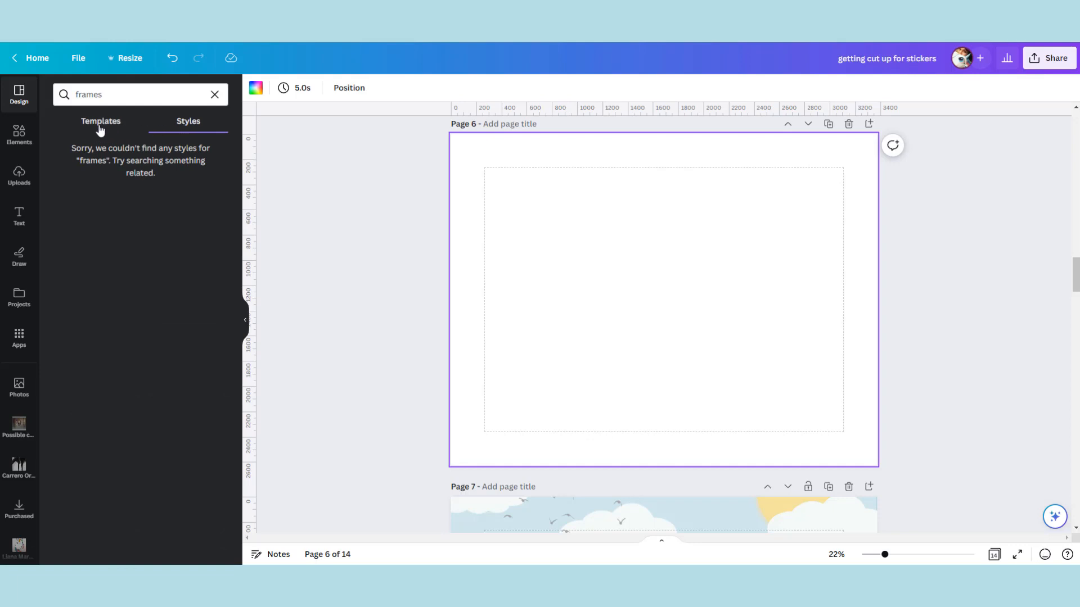
left_click(101, 122)
Step: Search the elements for "frames" and browse the full list of frame shapes
left_click(24, 144)
left_click(118, 96)
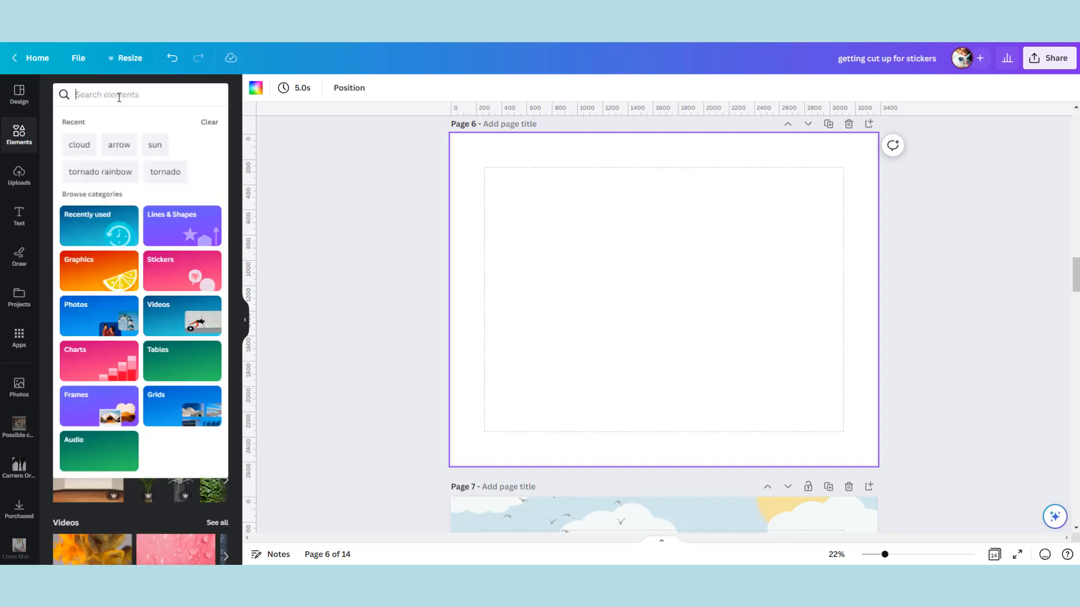
type("frames")
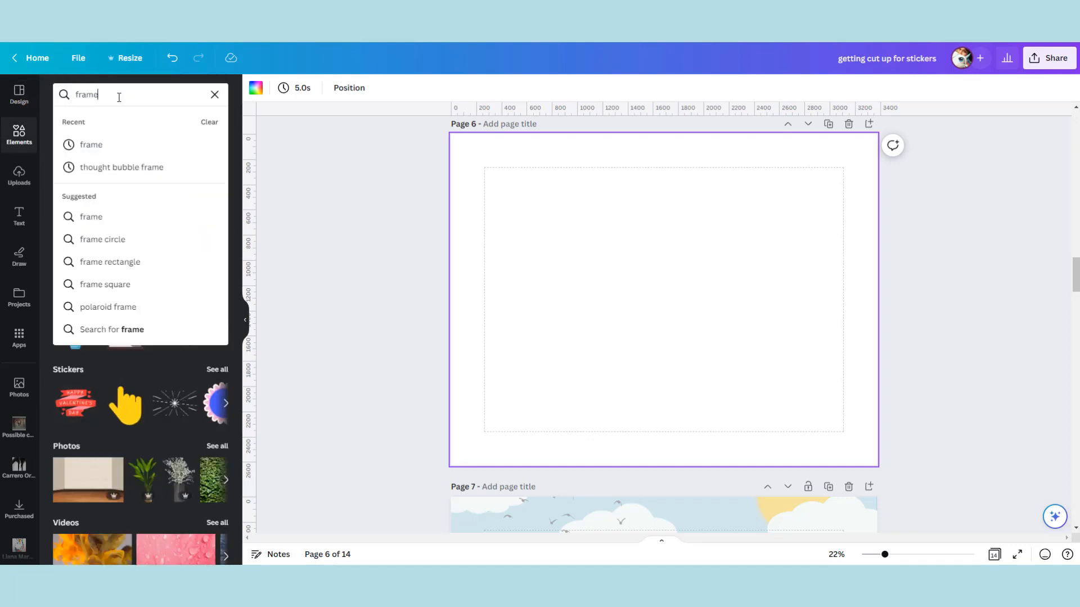
key("Return")
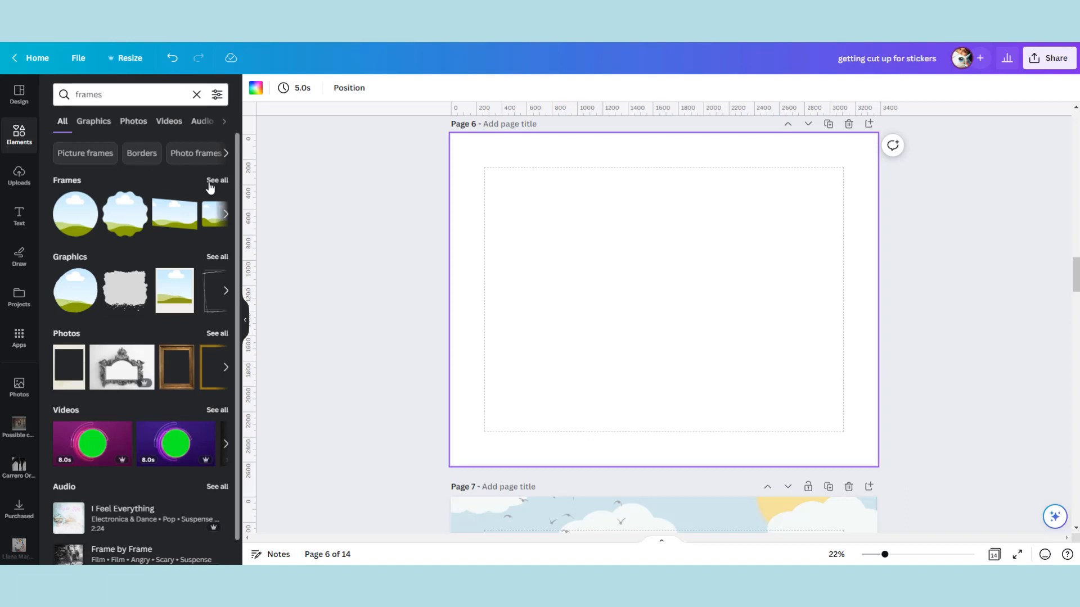
left_click(217, 180)
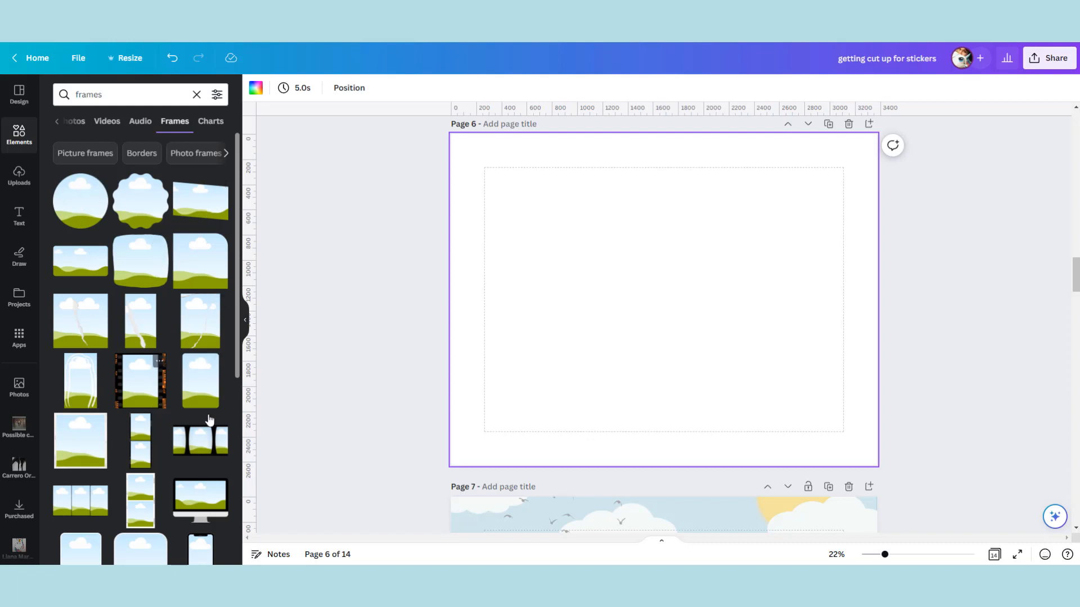
scroll(208, 360, "down", 5)
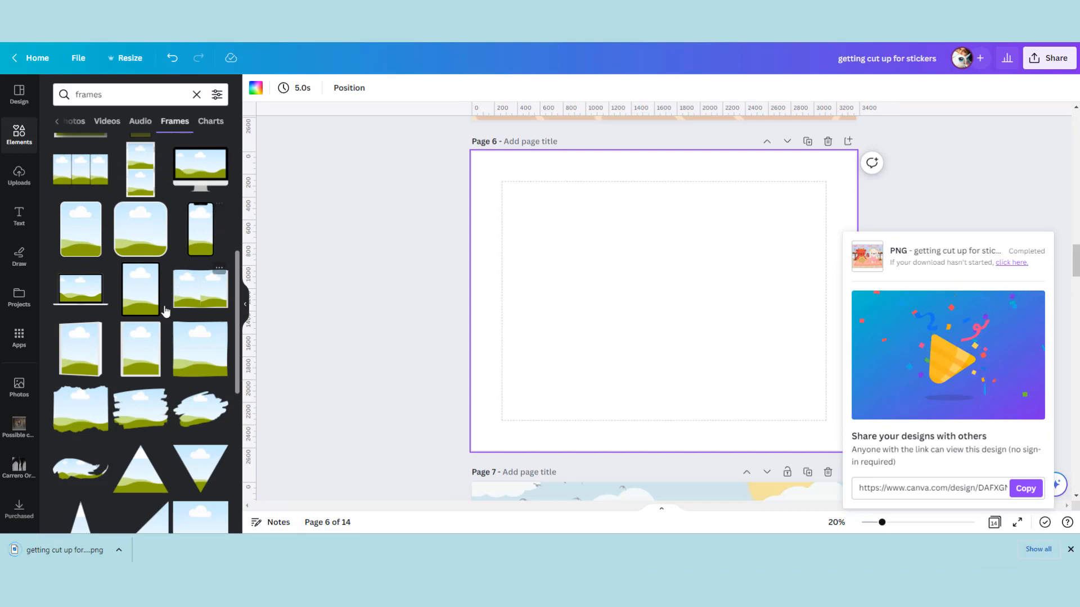
scroll(152, 306, "down", 2)
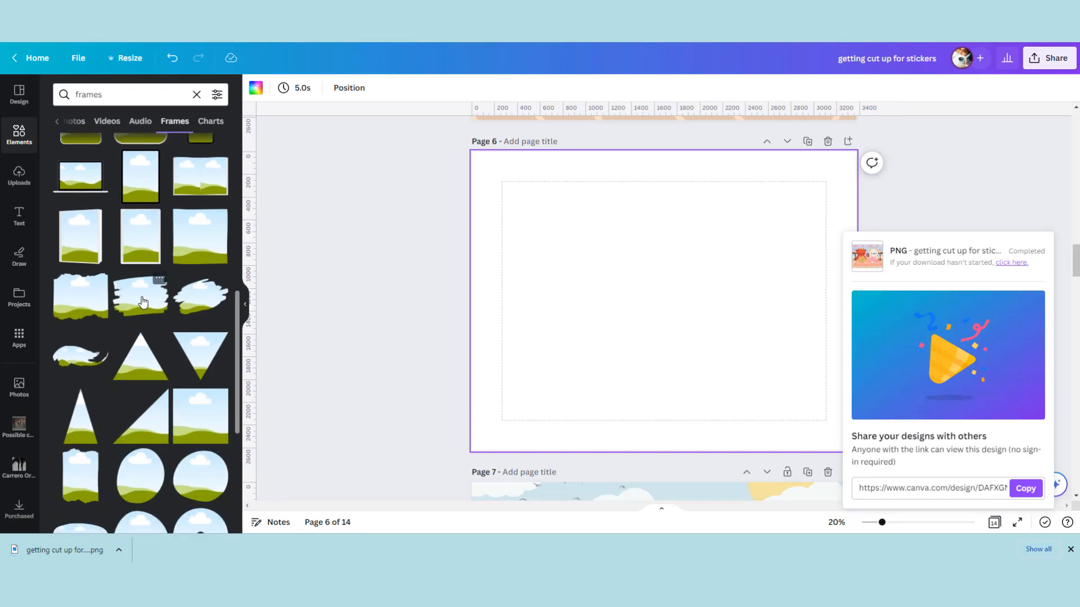
scroll(140, 332, "down", 4)
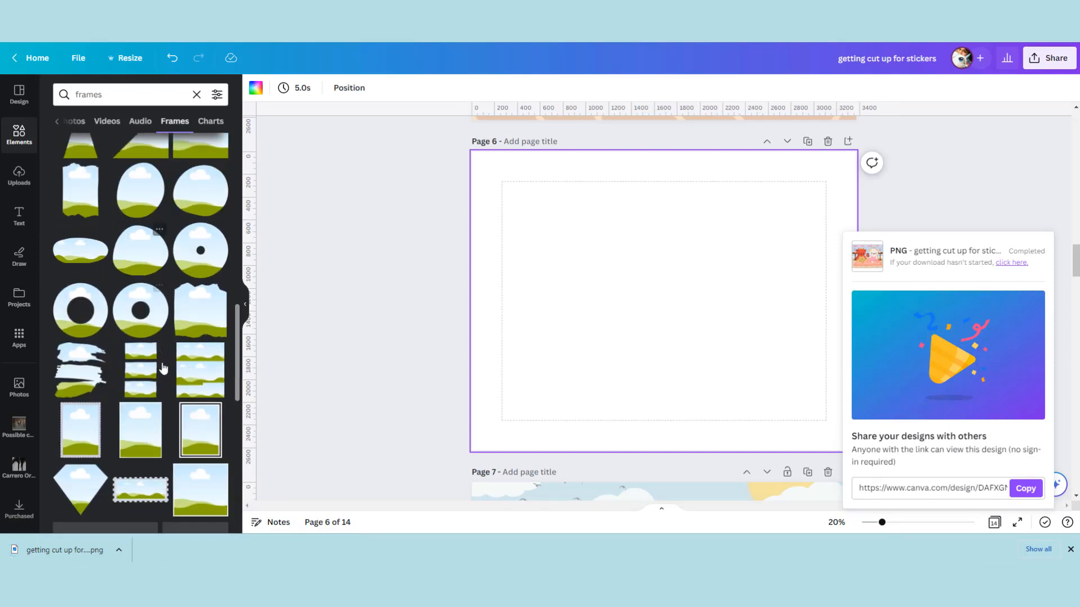
scroll(163, 368, "down", 4)
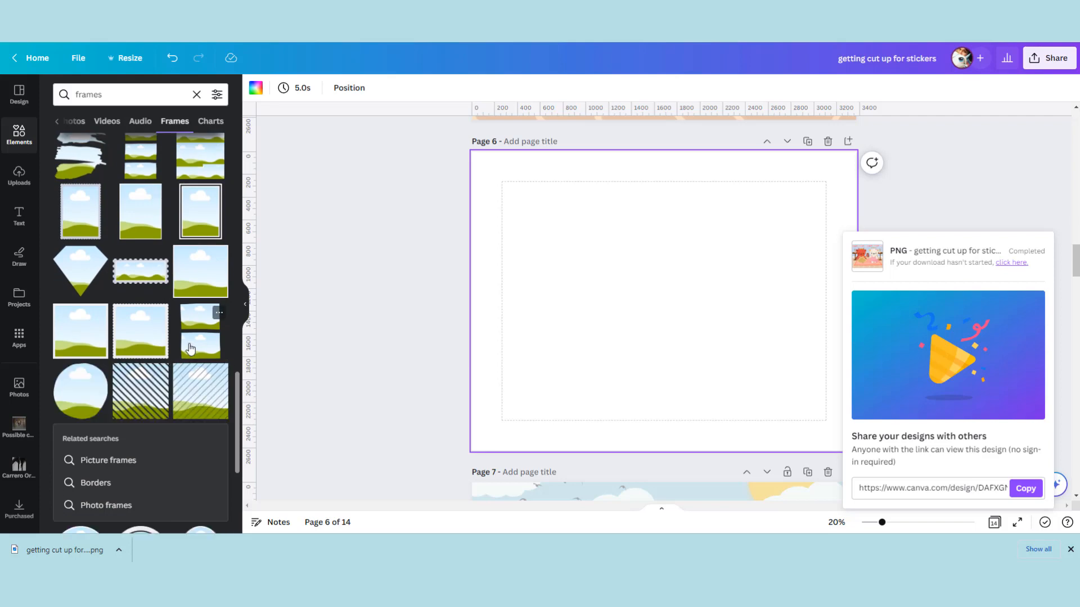
scroll(191, 351, "down", 4)
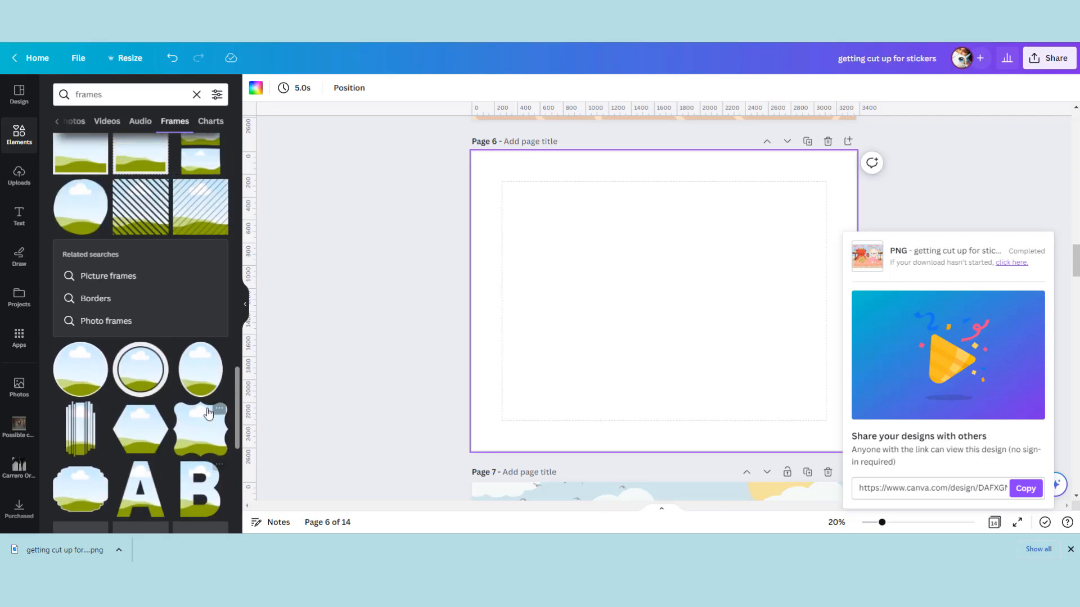
scroll(207, 409, "up", 10)
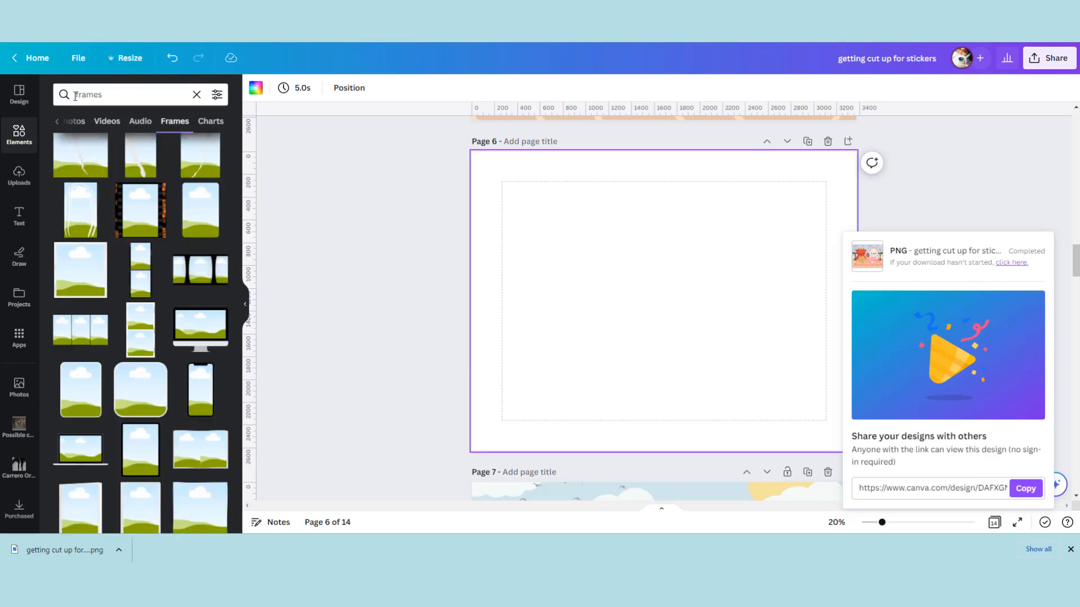
Step: Change the element search to "cloud frames" and browse the frame shapes for a suitable cloud
left_click(77, 95)
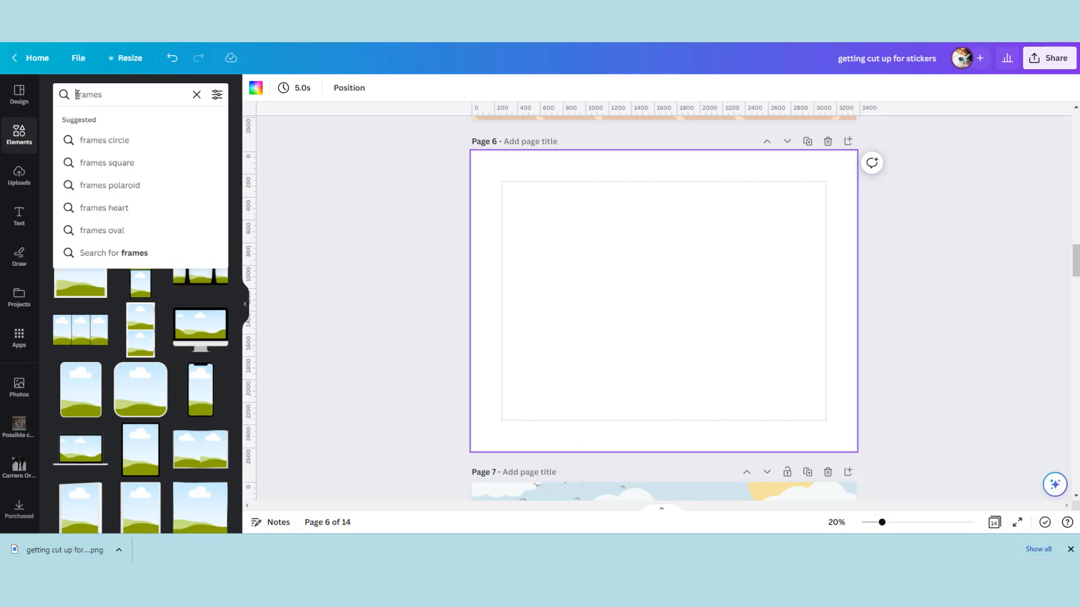
type("cloud")
key("Return")
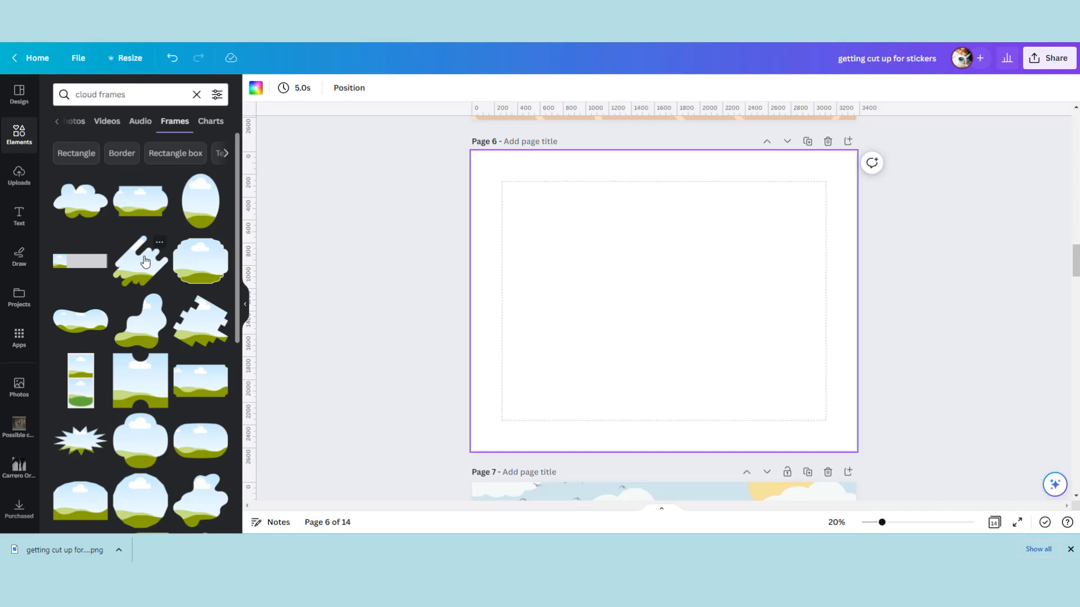
scroll(145, 260, "down", 1)
scroll(144, 261, "down", 6)
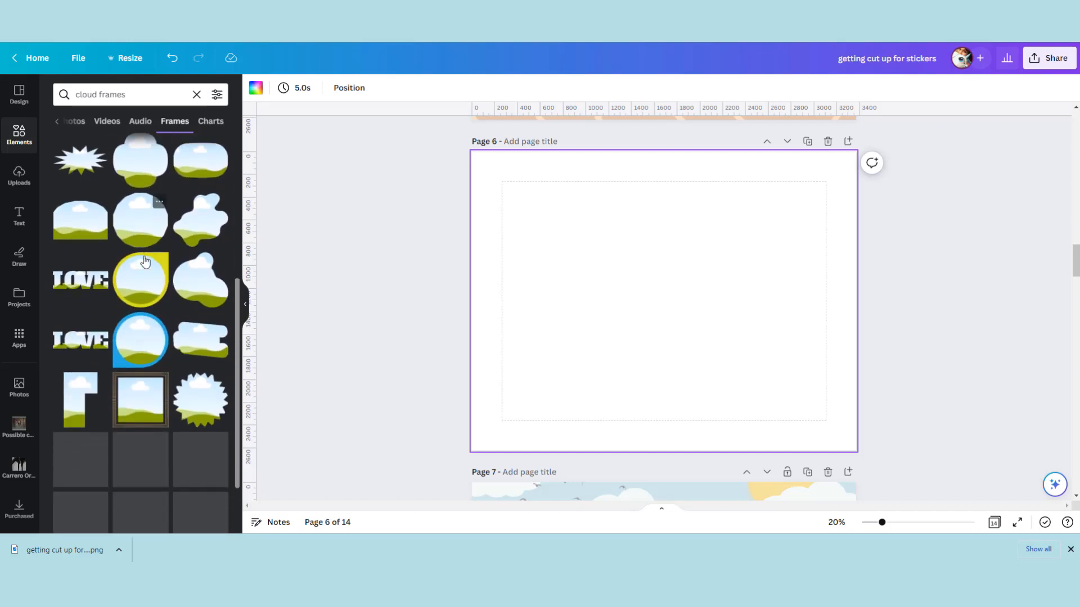
scroll(144, 260, "down", 8)
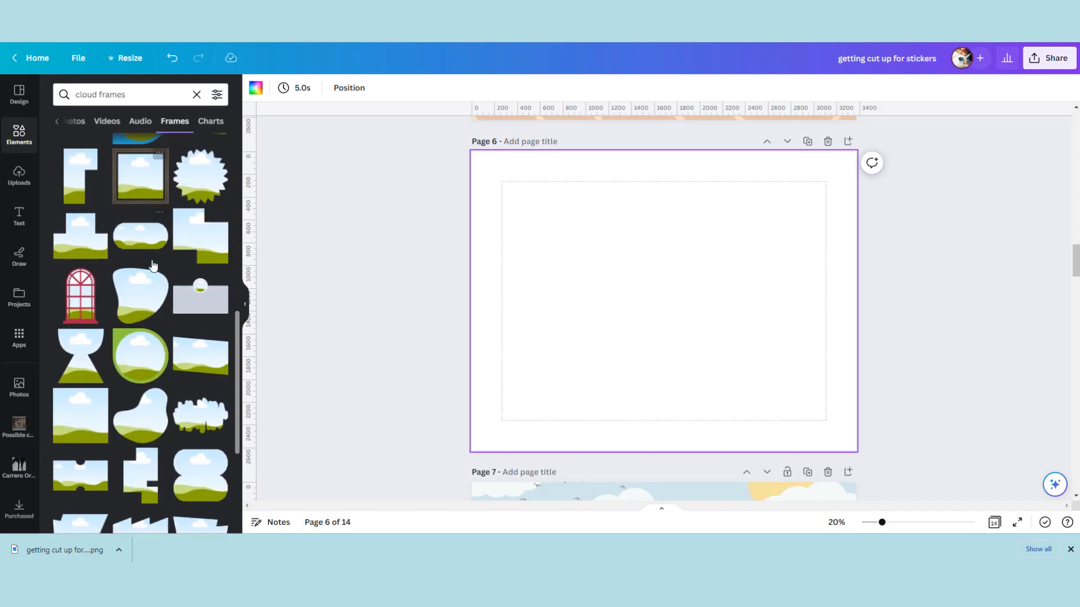
scroll(153, 265, "down", 10)
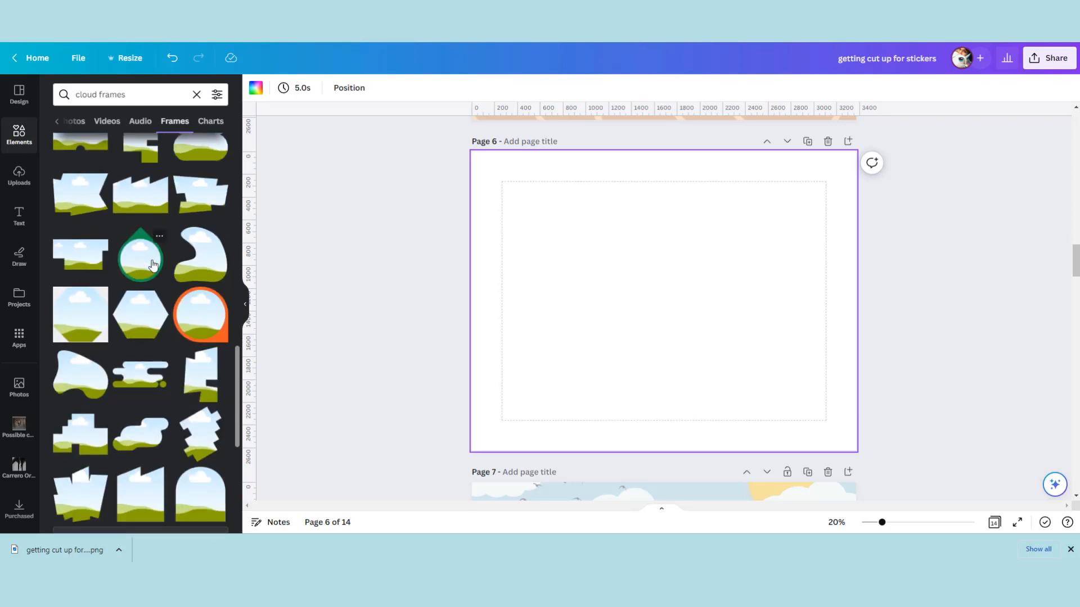
scroll(153, 265, "down", 15)
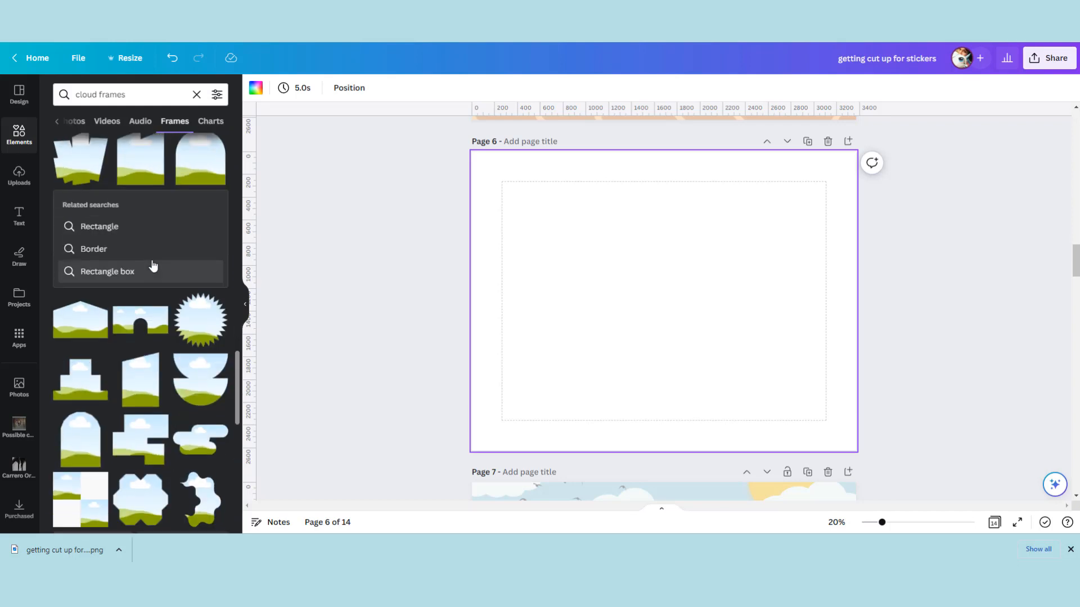
scroll(153, 265, "up", 20)
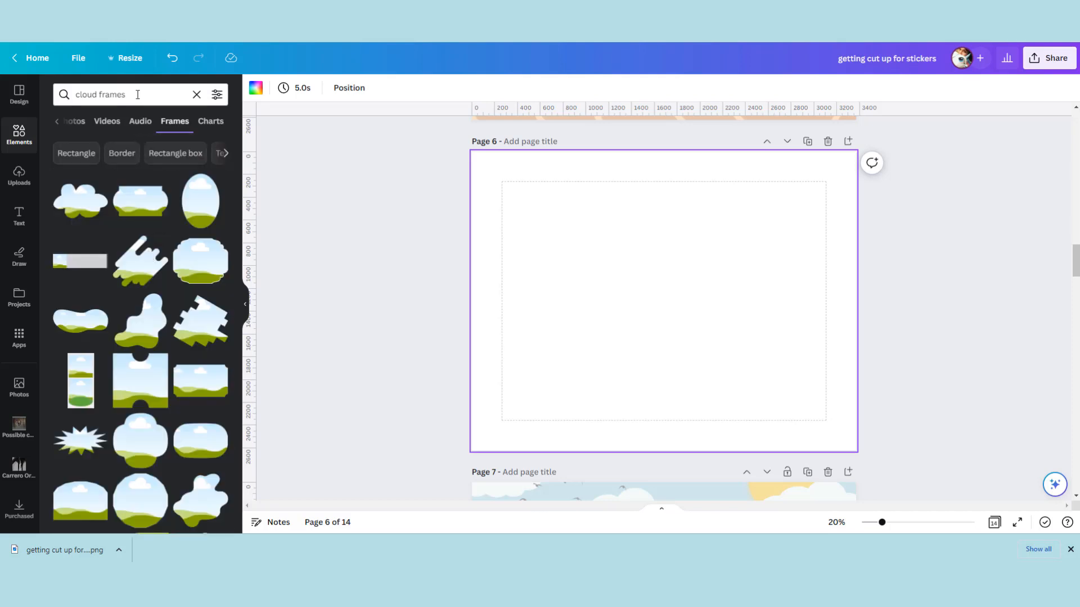
Step: Shorten the element search to "cloud" and browse the cloud graphics instead of frames
double_click(100, 95)
key("BackSpace")
key("Return")
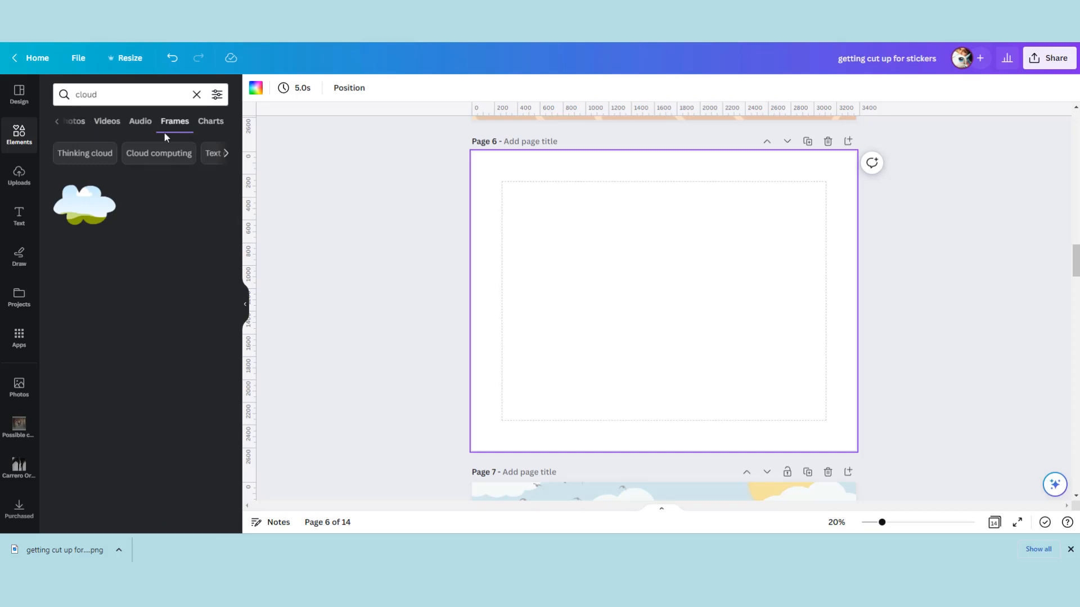
left_click(56, 122)
left_click(93, 121)
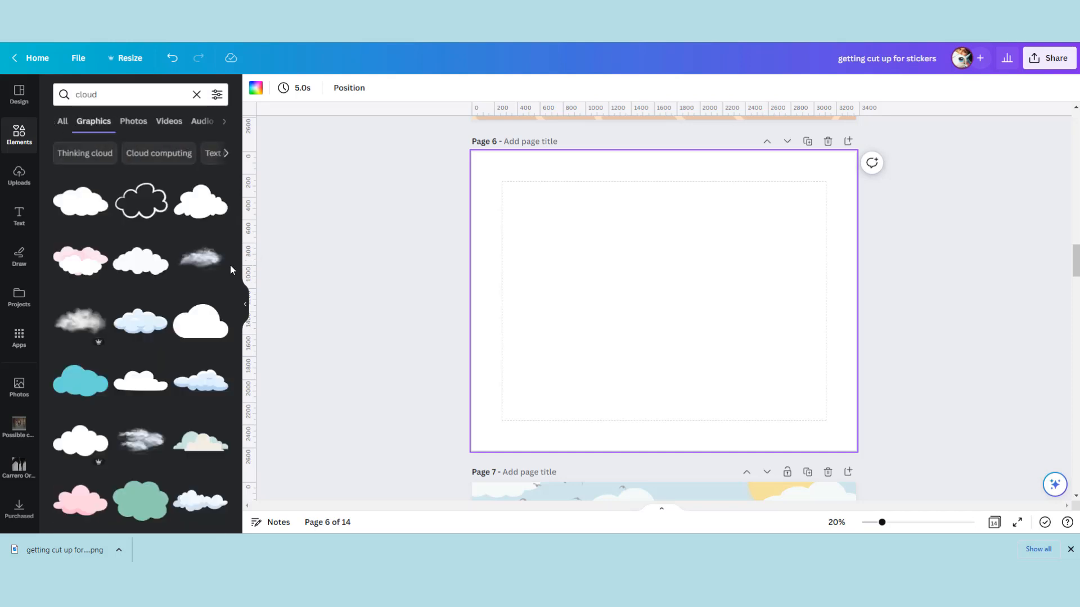
scroll(231, 269, "down", 6)
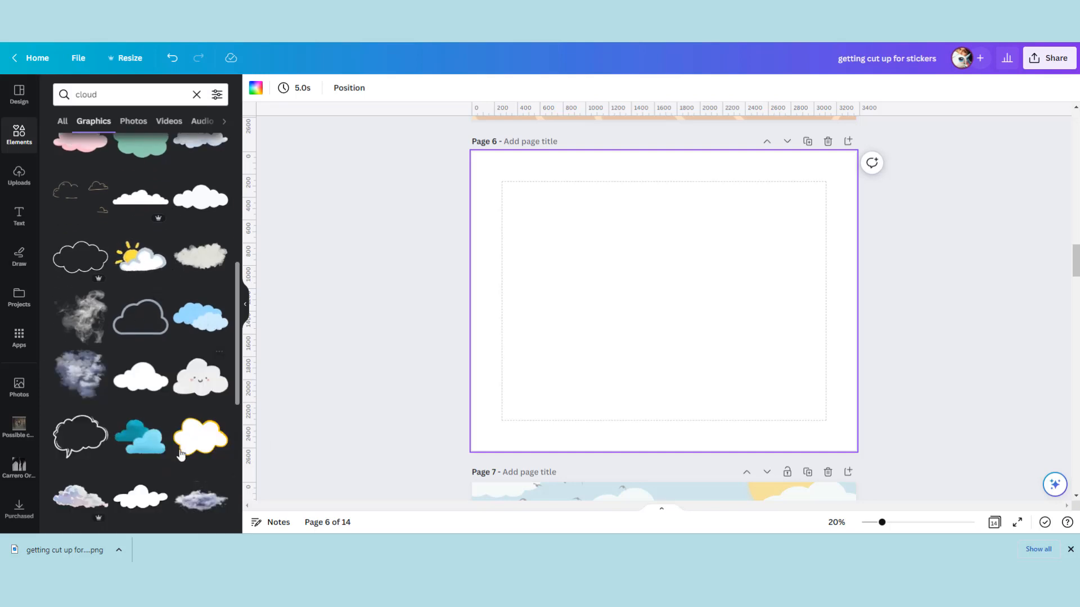
scroll(181, 453, "down", 3)
scroll(179, 453, "up", 15)
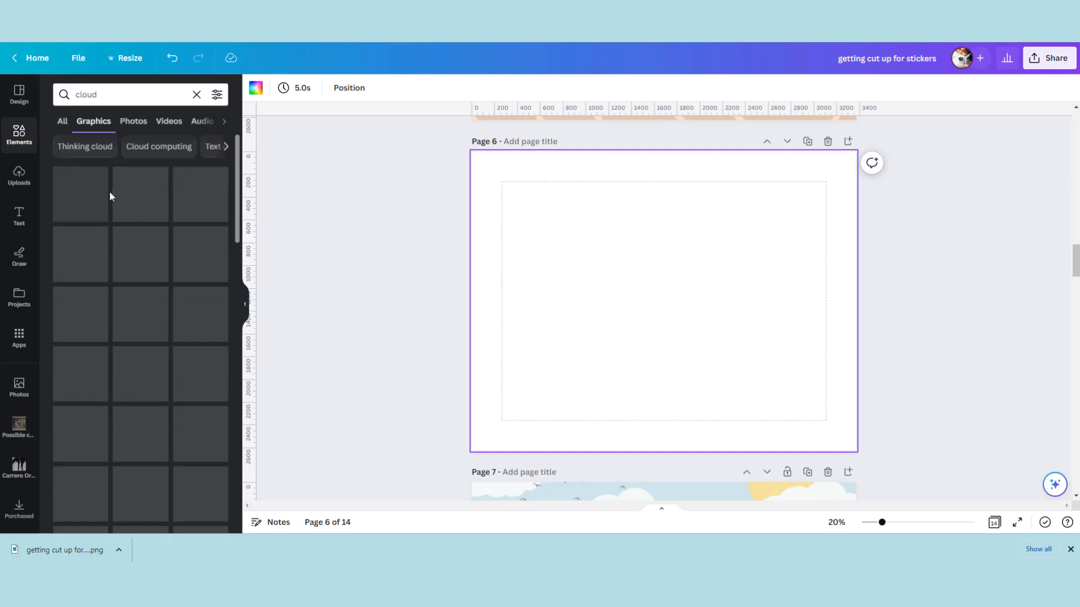
Step: Search the elements for "frames", browse the frame shapes and add the wide, flattened oval frame to the blank page 6
left_click_drag(109, 95, 78, 94)
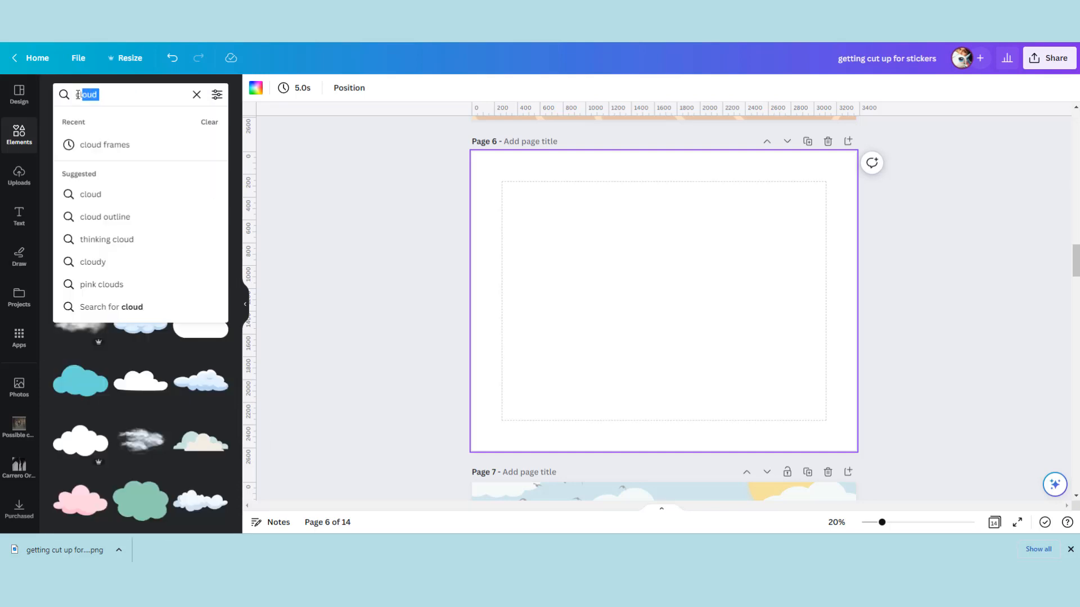
type("frames")
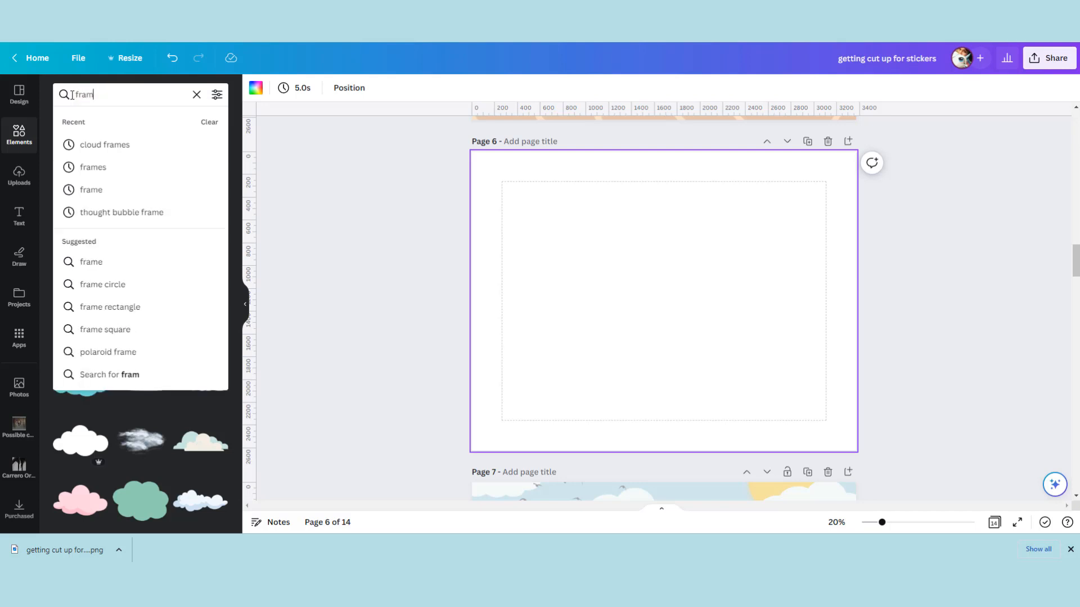
key("Return")
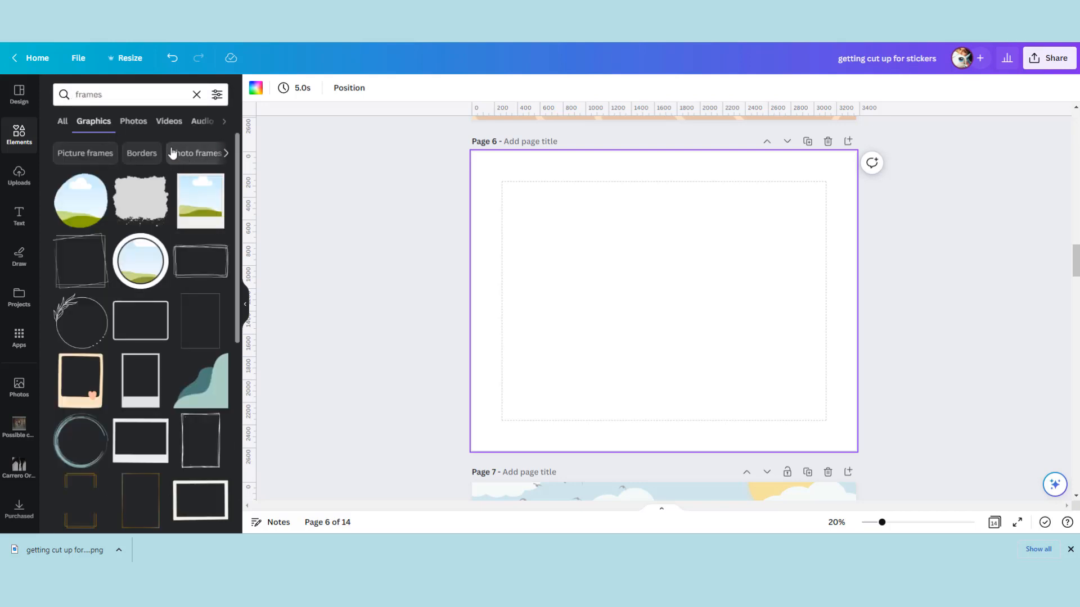
left_click(224, 122)
left_click(177, 126)
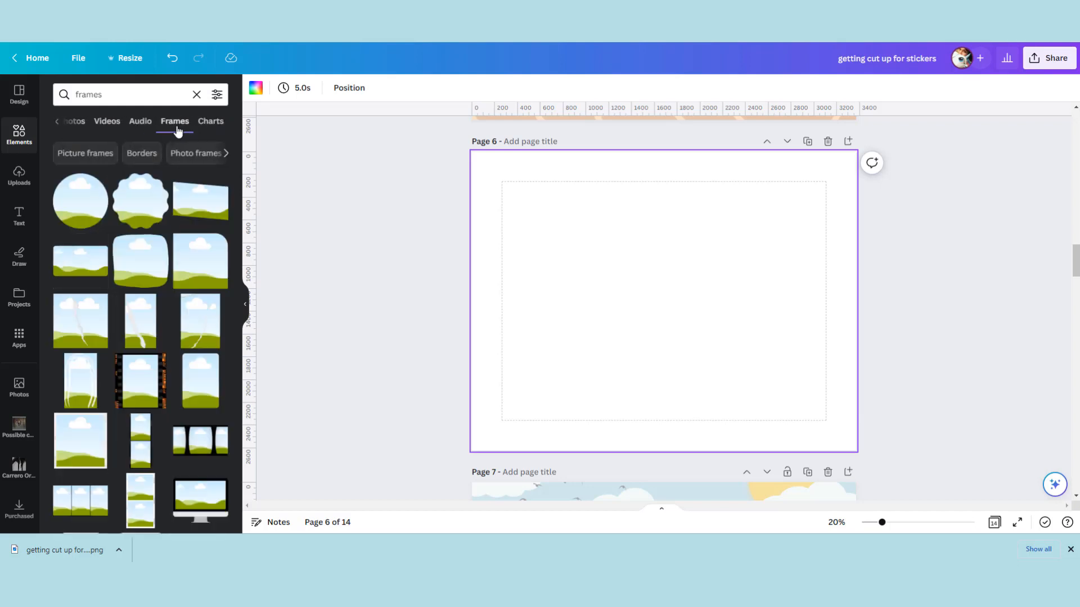
scroll(198, 295, "down", 5)
scroll(198, 296, "down", 1)
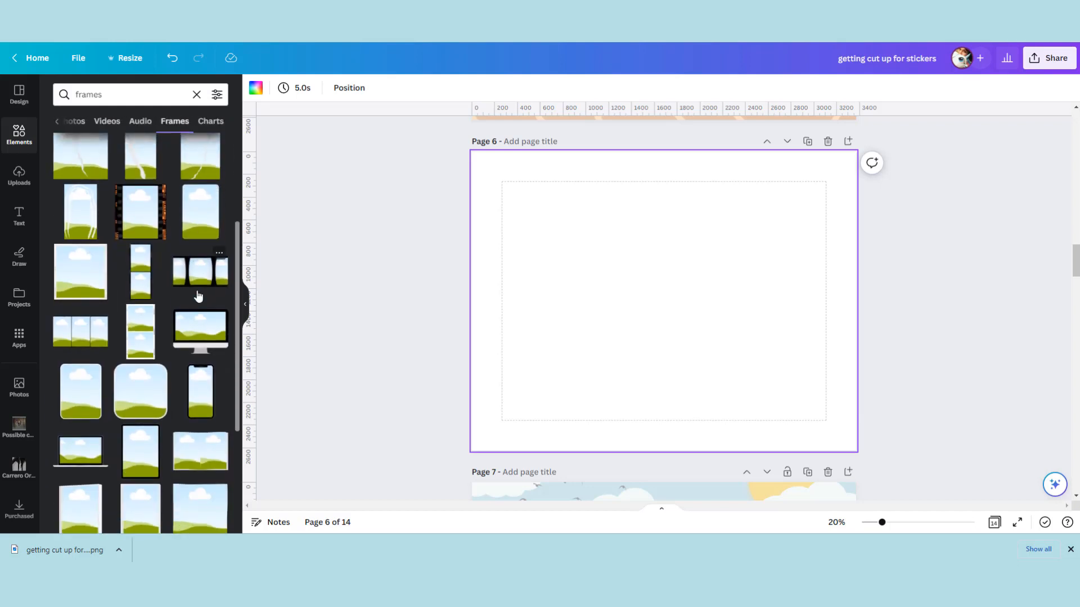
scroll(198, 295, "down", 10)
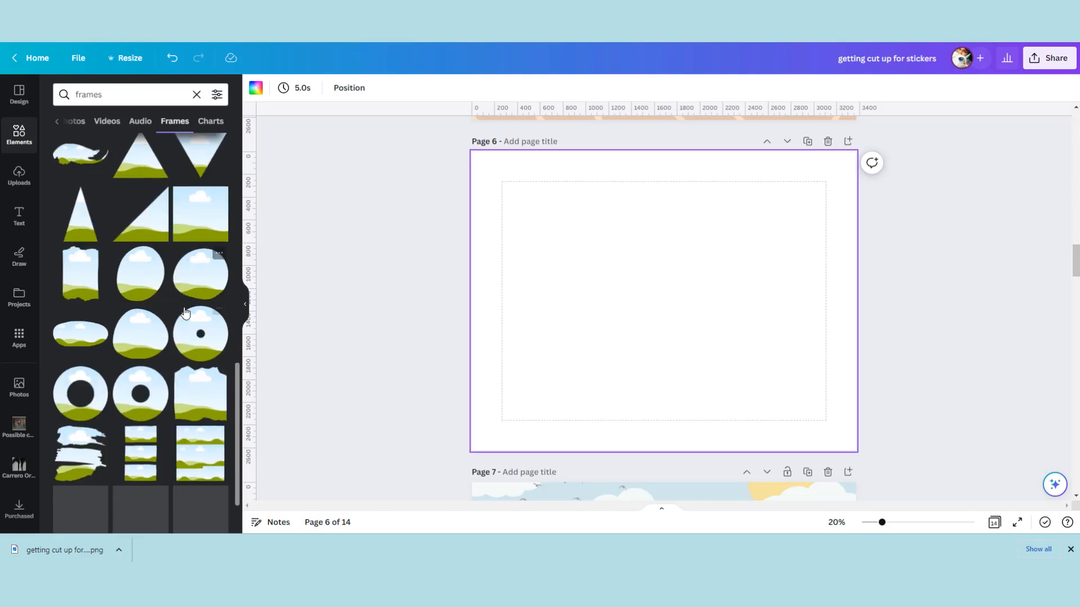
scroll(186, 313, "down", 2)
scroll(185, 313, "down", 3)
scroll(185, 313, "up", 3)
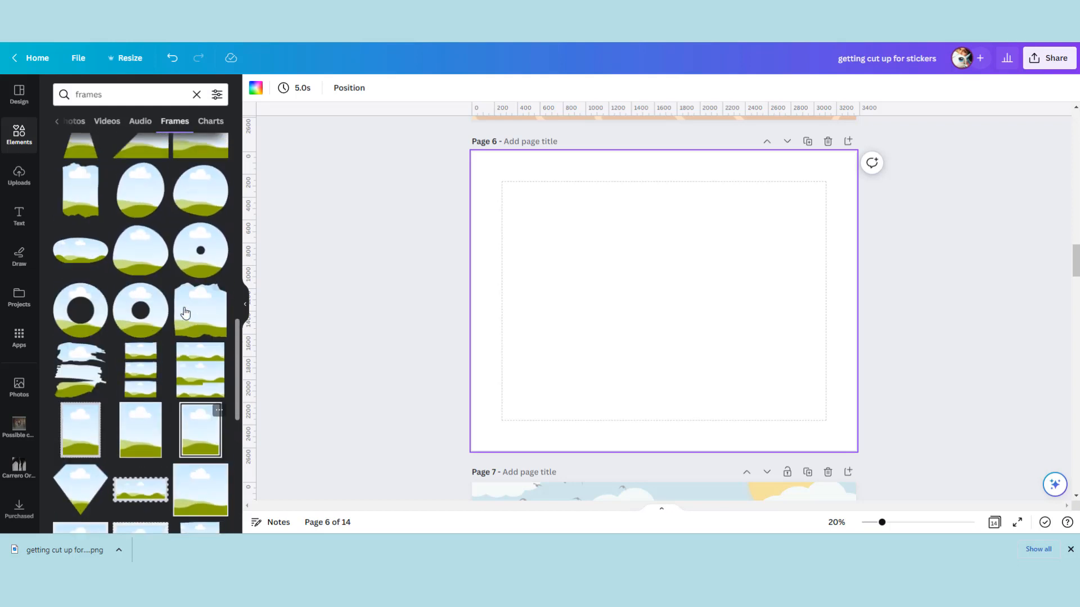
scroll(186, 312, "up", 3)
left_click(81, 313)
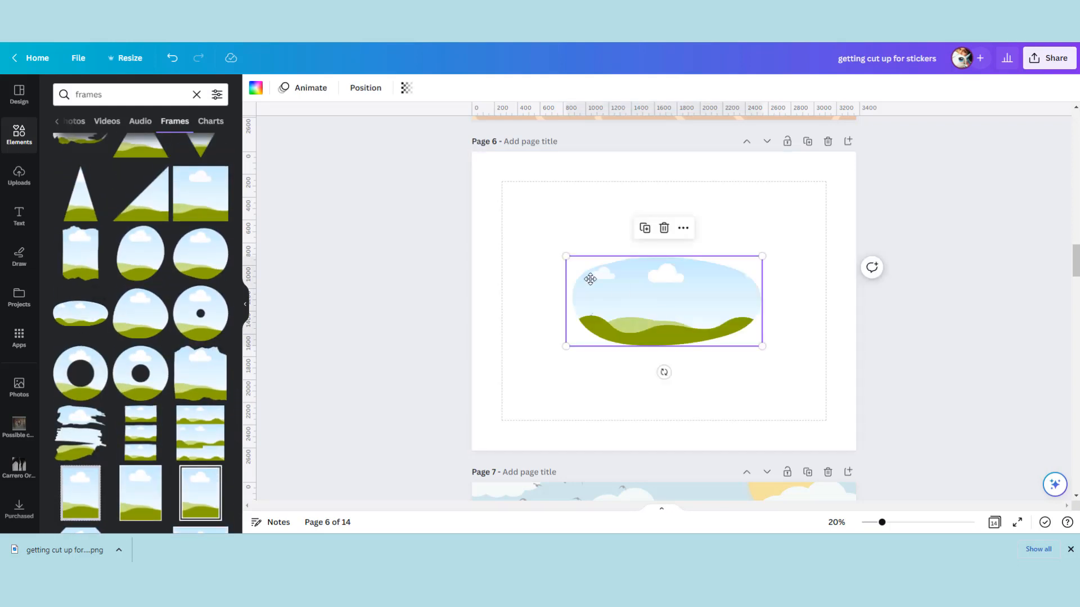
Step: Enlarge the oval frame to nearly the full width of page 6 and centre it vertically on the page
left_click_drag(590, 279, 519, 198)
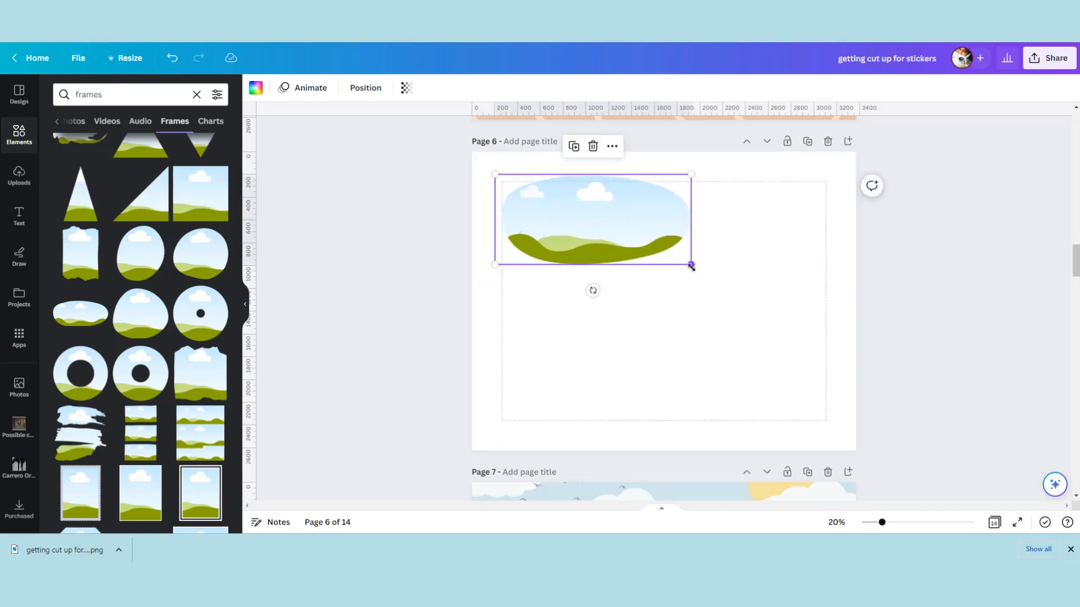
left_click_drag(691, 265, 804, 407)
left_click_drag(721, 285, 722, 323)
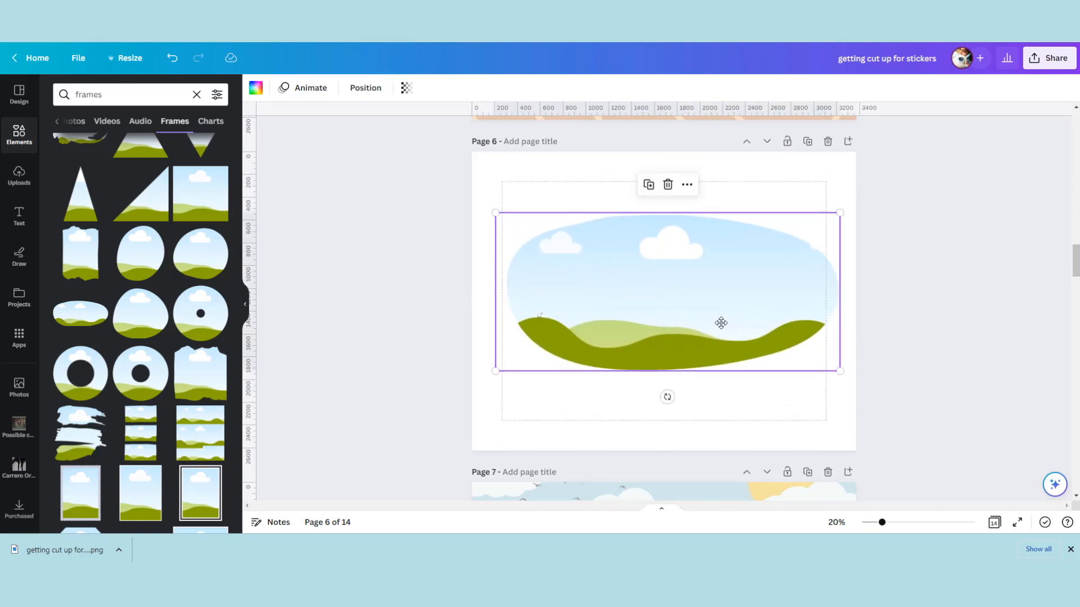
Step: Upload the "getting cut up for stickers" image from the Downloads folder and place it inside the oval frame
left_click(20, 170)
left_click(160, 124)
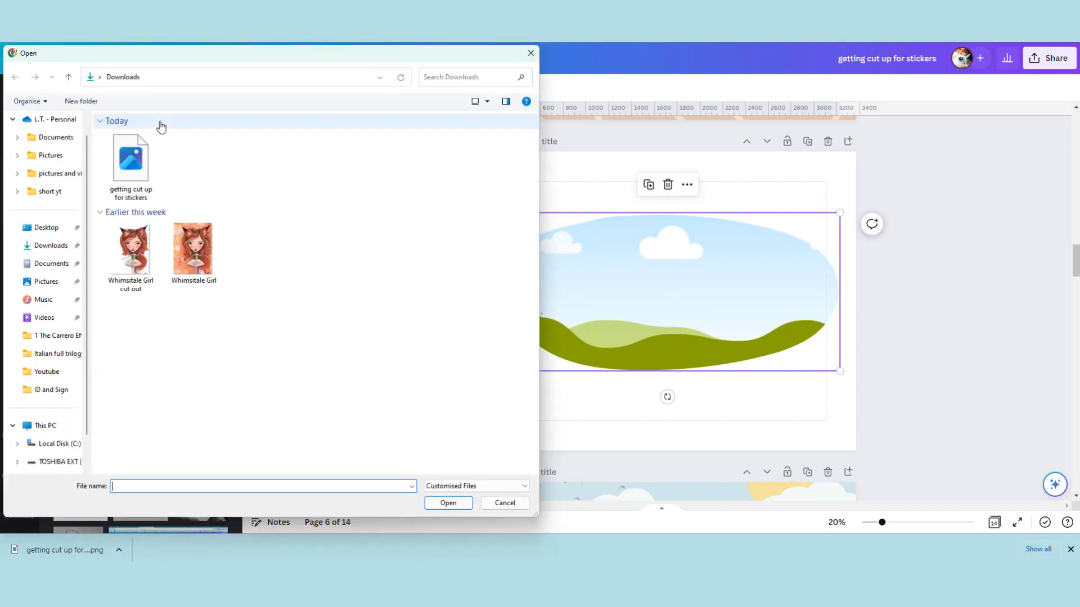
double_click(130, 168)
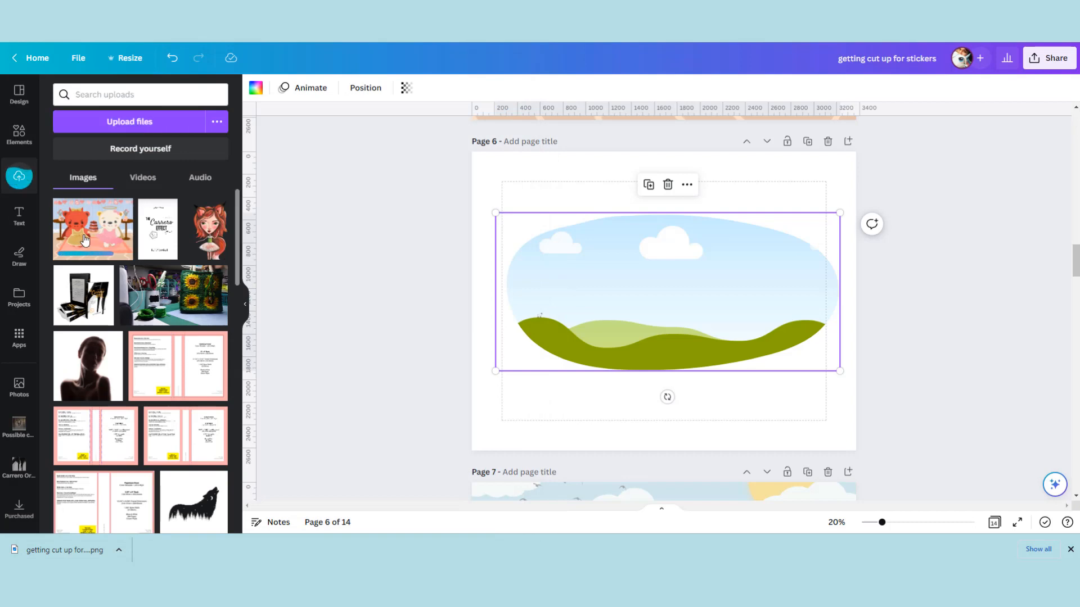
left_click(84, 241)
mouse_move(709, 298)
left_mouse_down()
mouse_move(761, 359)
mouse_move(700, 297)
left_mouse_up()
Step: Shift the bear picture down inside its frame to show both heads, and fit the reduced frame into the page's upper-right margin corner
double_click(706, 298)
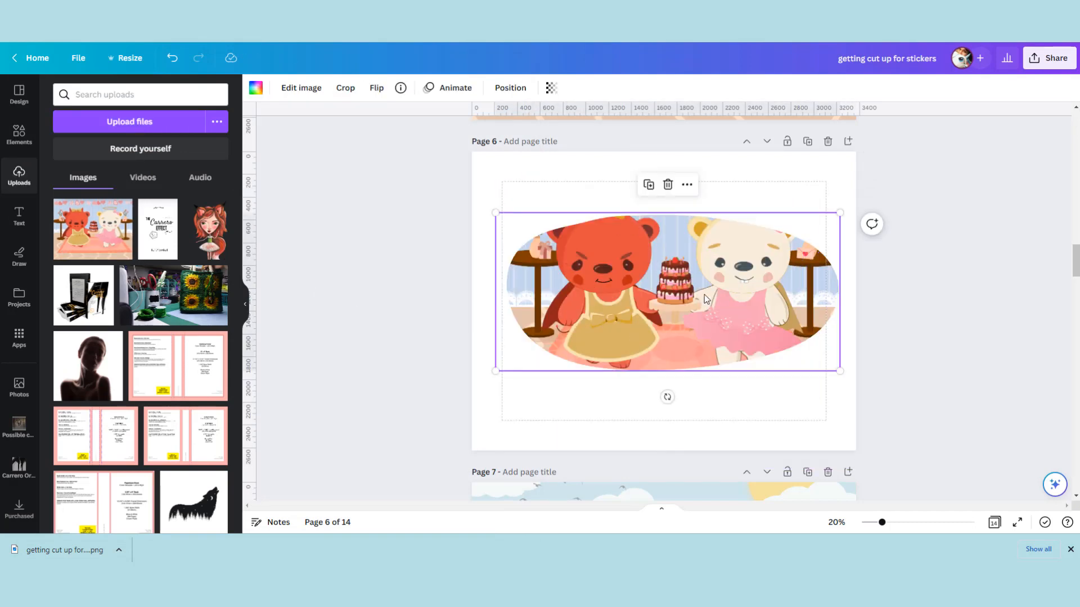
left_click_drag(840, 422, 889, 462)
left_click_drag(877, 419, 816, 373)
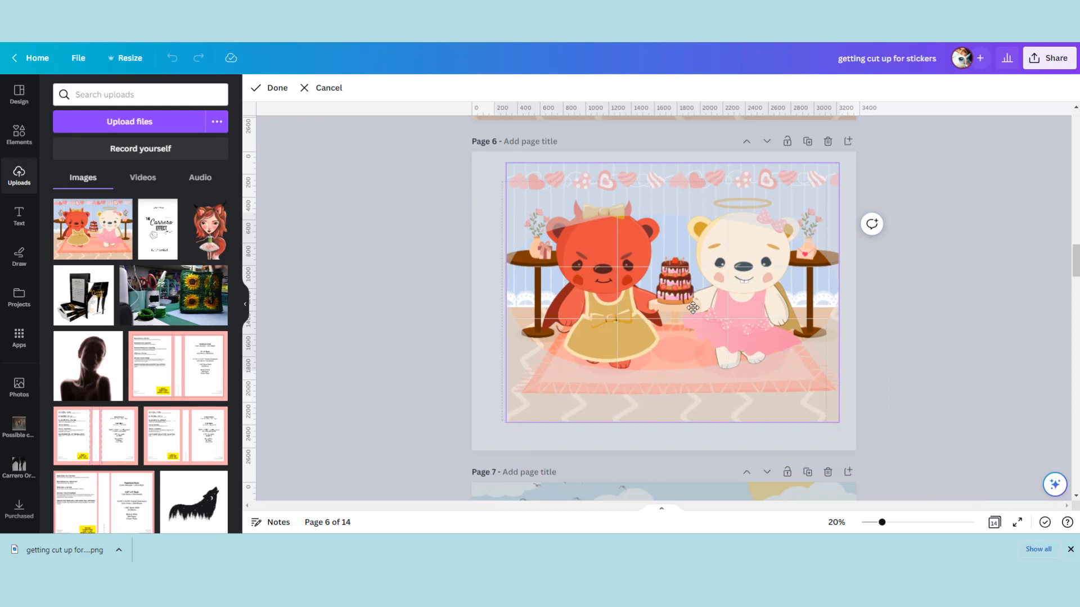
left_click_drag(695, 296, 691, 340)
left_click(844, 174)
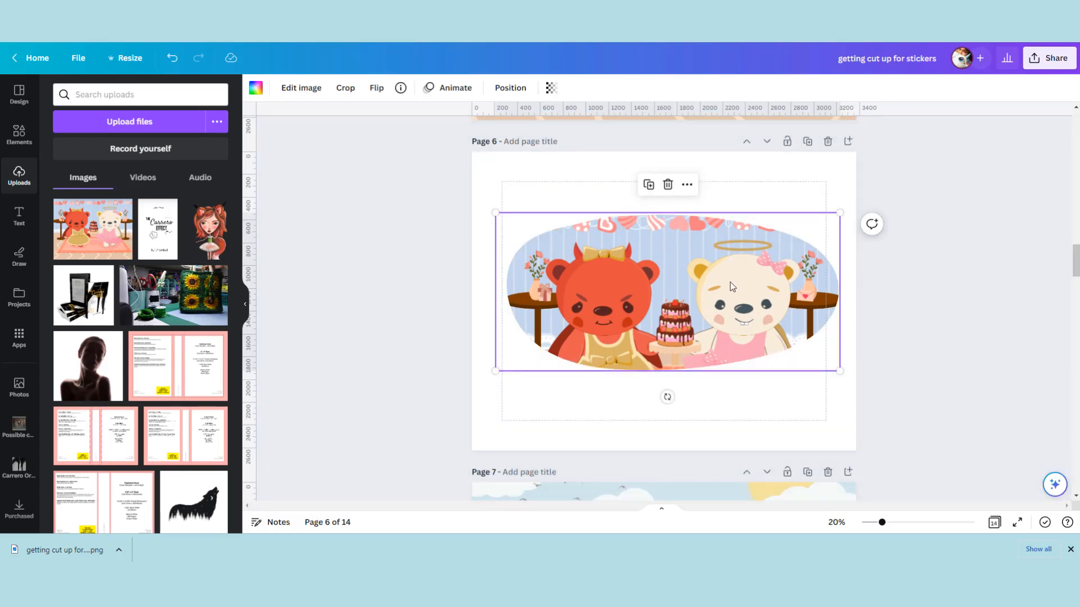
left_click_drag(839, 371, 723, 341)
left_click_drag(673, 290, 768, 253)
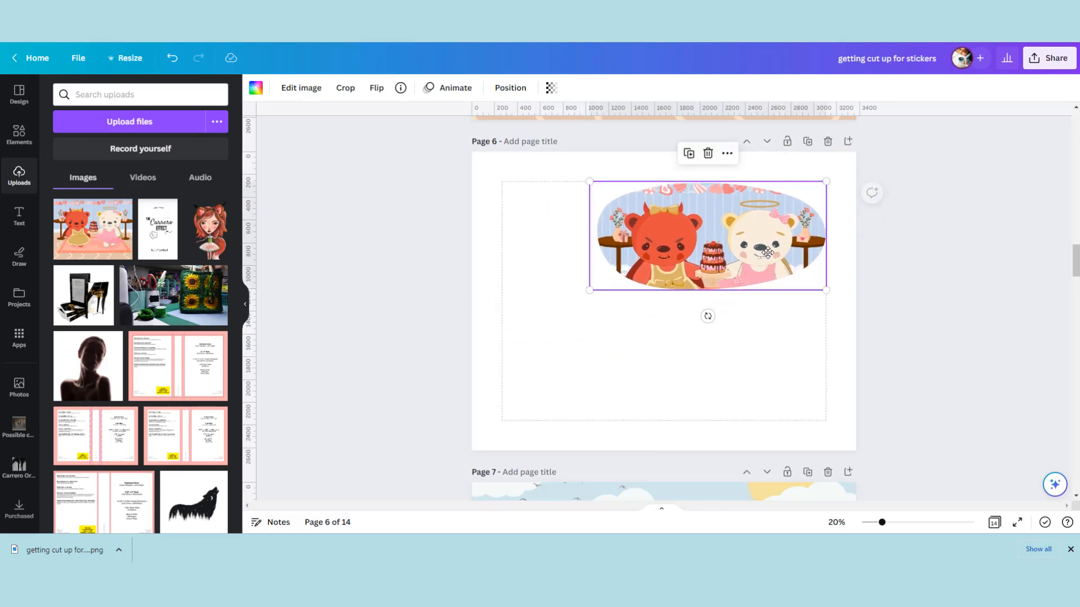
Step: Add a circle shape to page 6 and shrink it to a small dot below the framed picture's left end
left_click(18, 134)
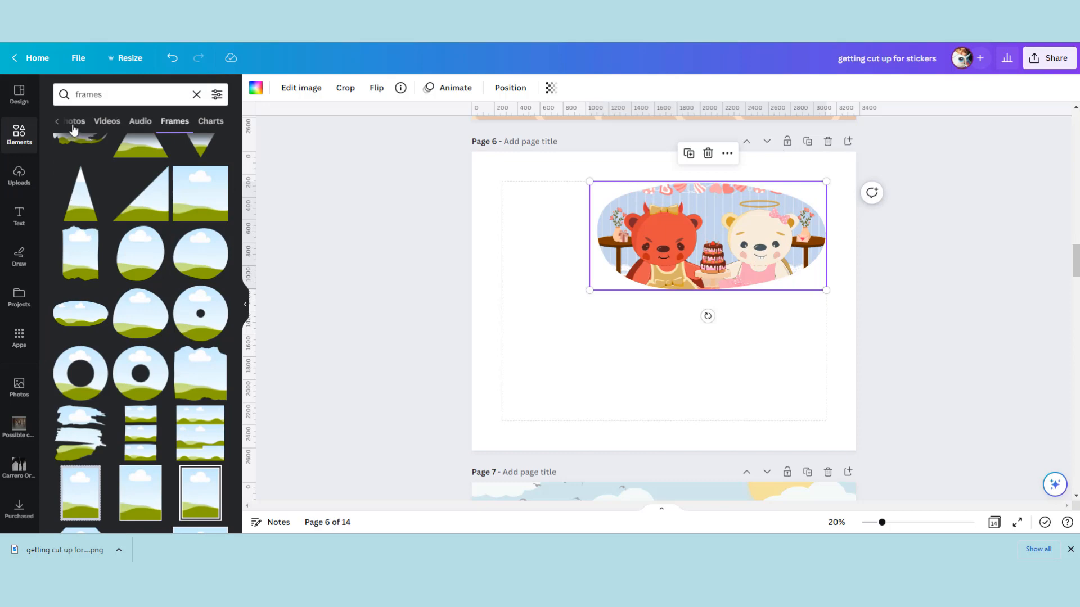
left_click(198, 94)
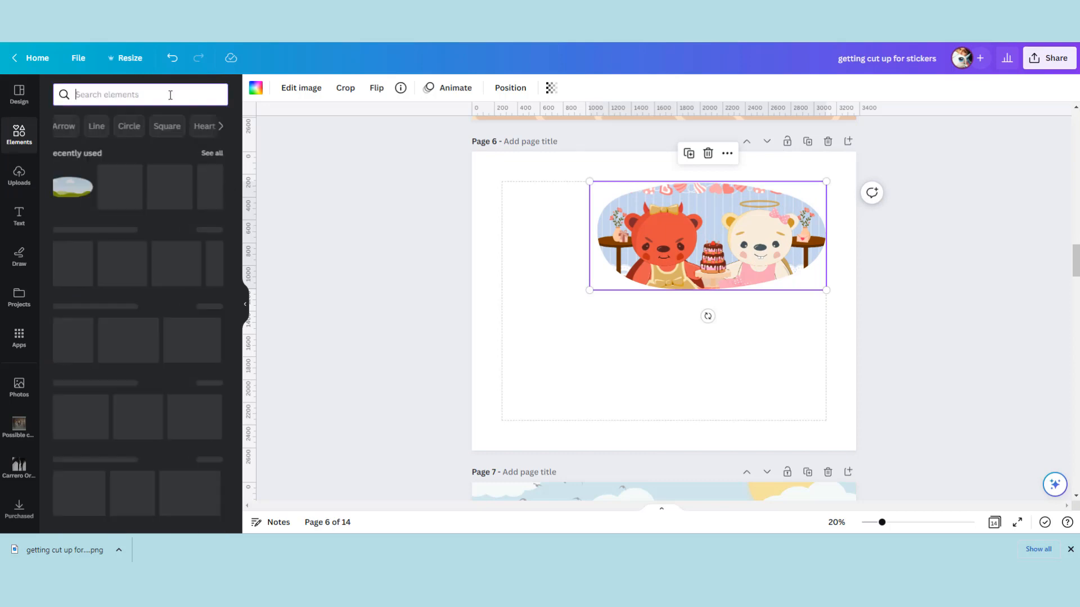
left_click(209, 264)
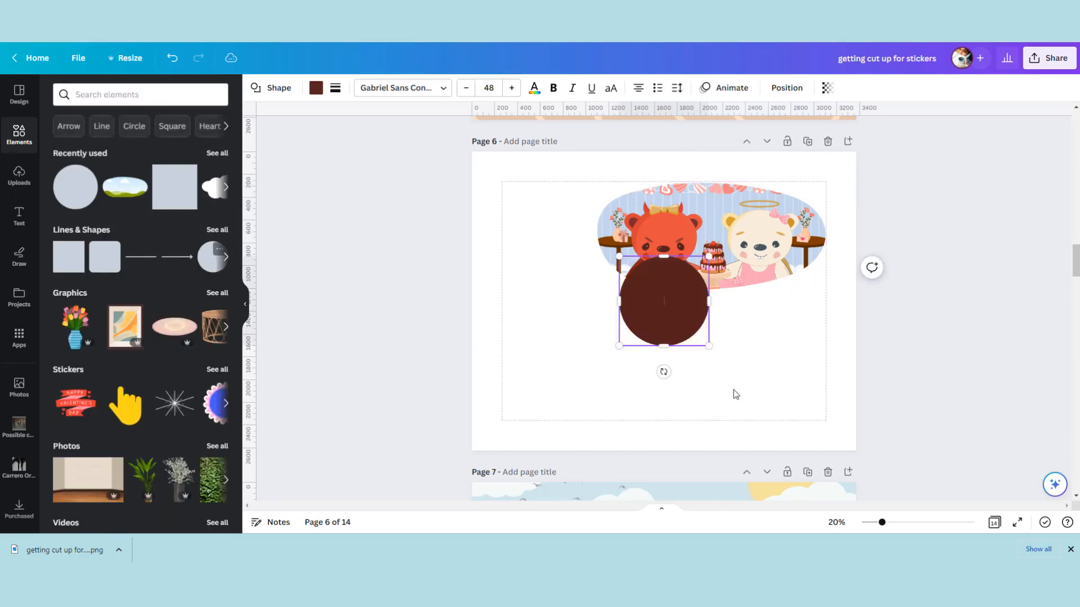
left_click_drag(708, 257, 631, 317)
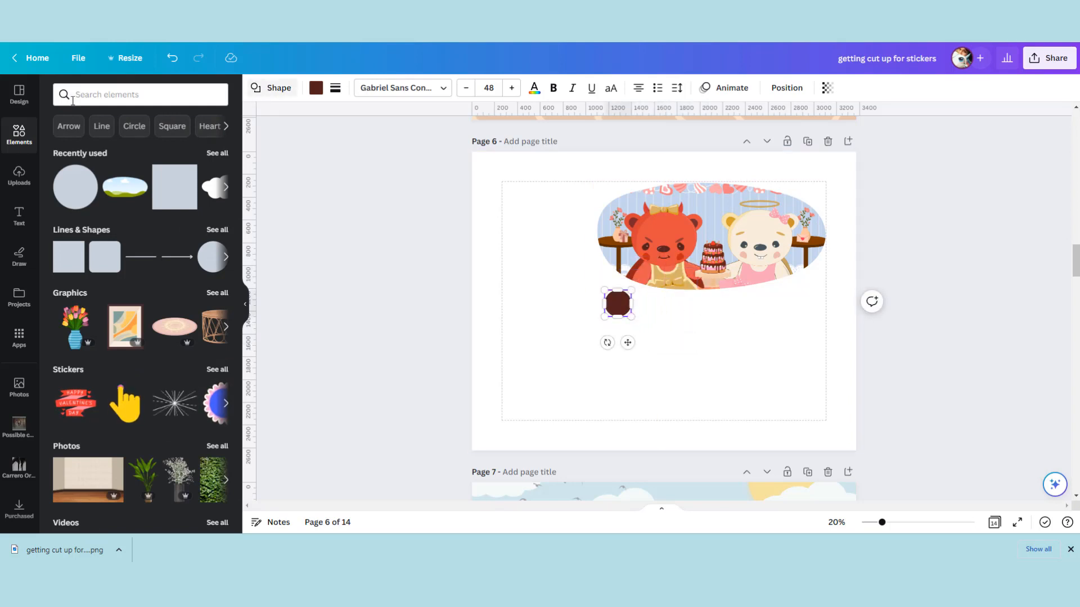
Step: Recolour the small circle with the light blue #C3D6EB sampled from the striped wall in the bear picture
left_click(315, 88)
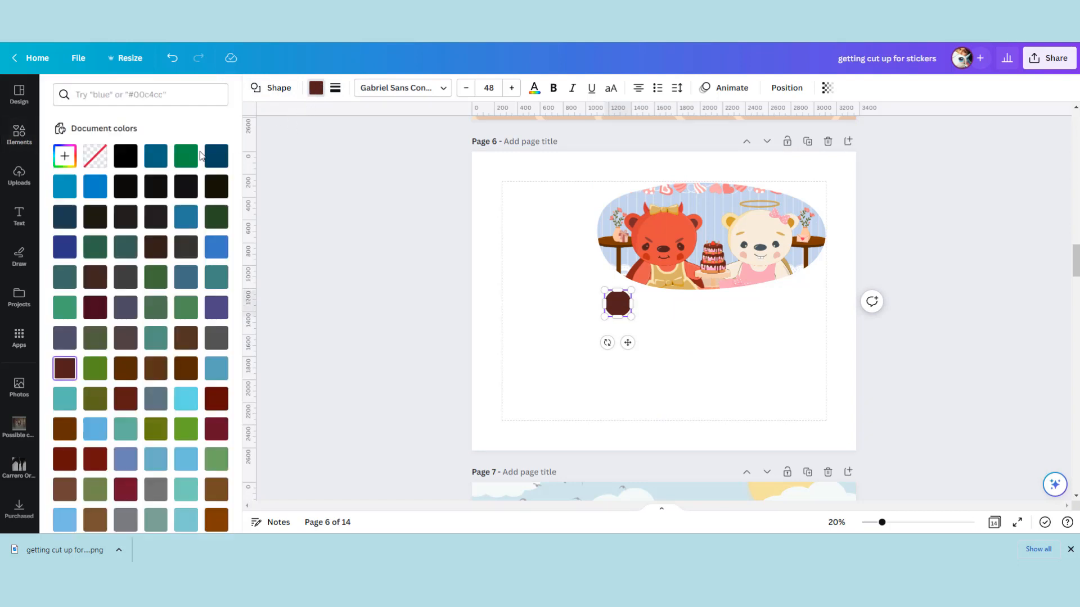
left_click(64, 158)
left_click(209, 298)
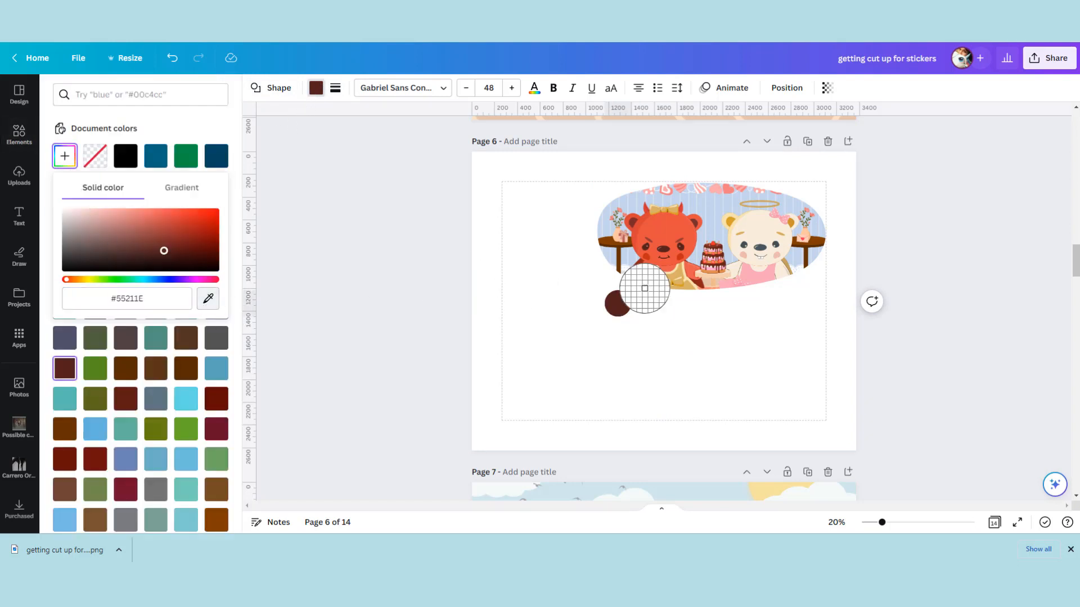
left_click(707, 217)
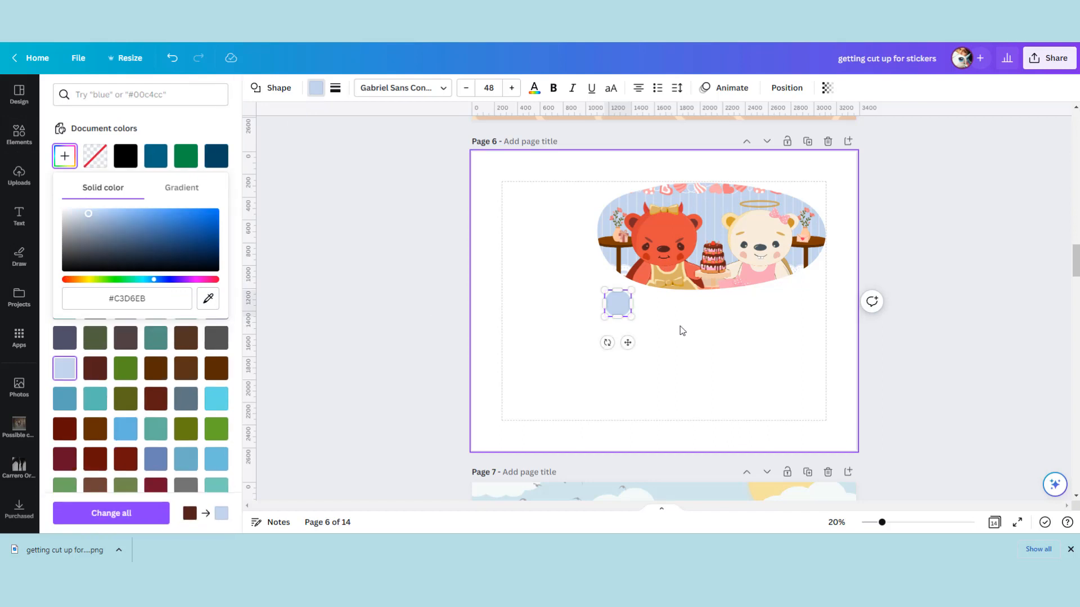
left_click(639, 326)
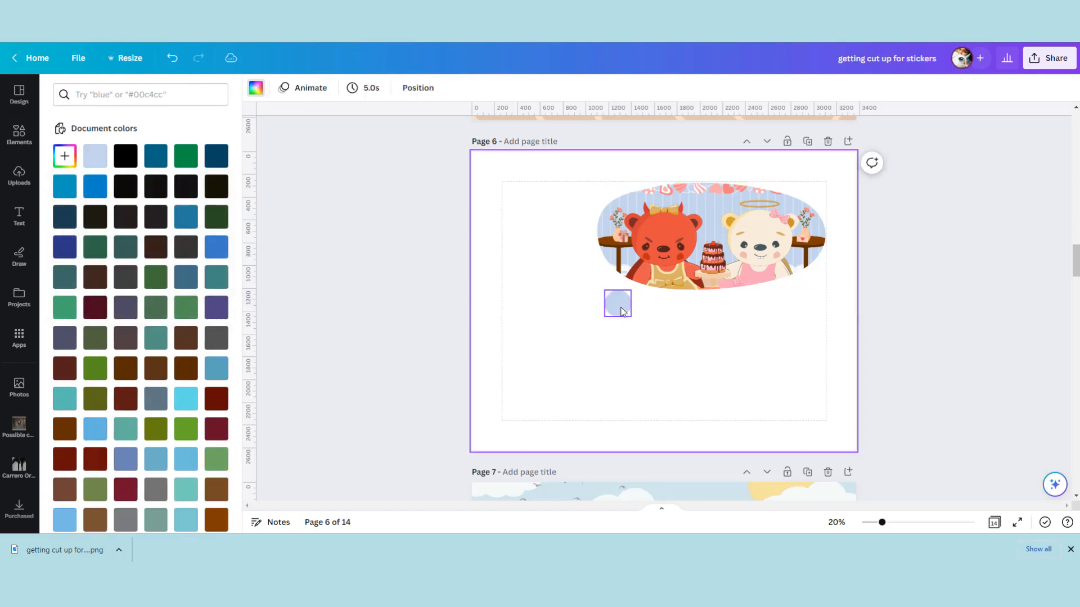
Step: Duplicate the blue circle as a smaller one and arrange both as a thought-bubble trail below the framed picture's left end
left_click(618, 306)
left_click_drag(627, 342, 605, 335)
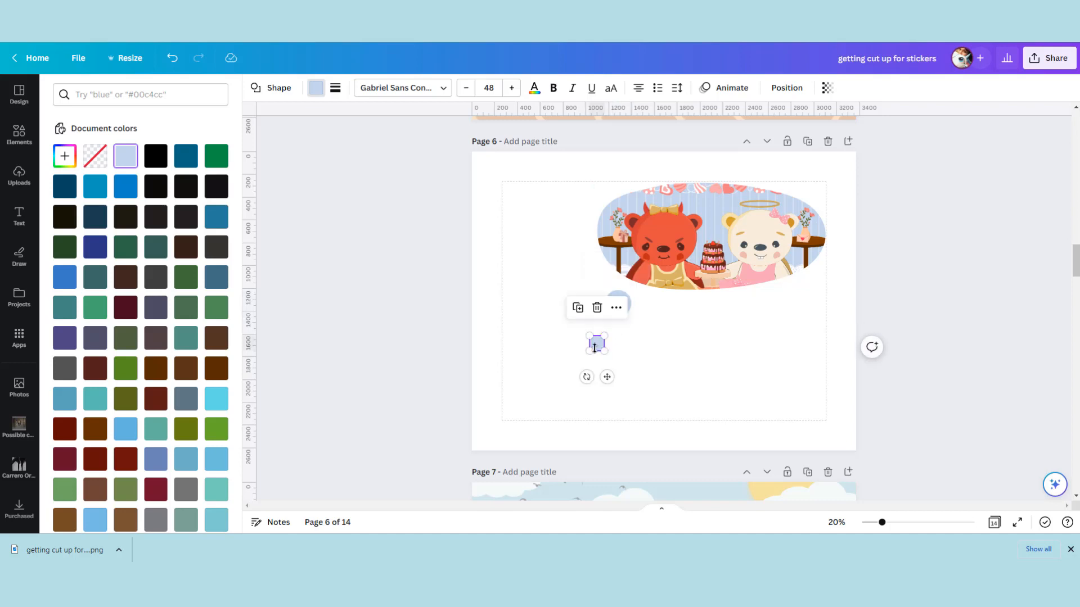
left_click(623, 354)
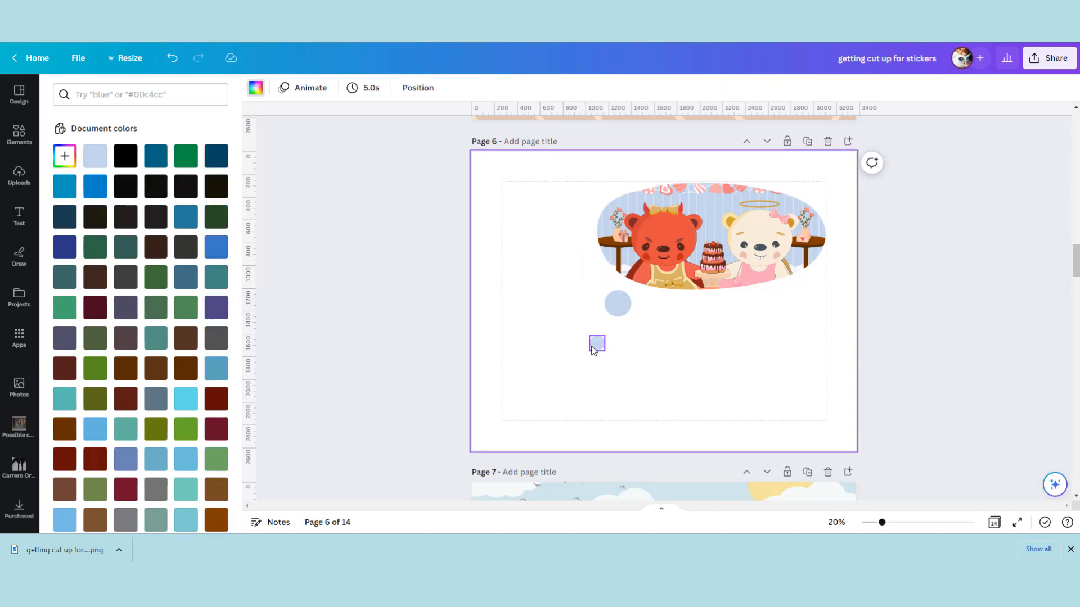
left_click_drag(597, 343, 632, 304)
Step: Group the framed picture with both blue circles and enlarge the group to fill most of page 6
left_click_drag(917, 391, 579, 174)
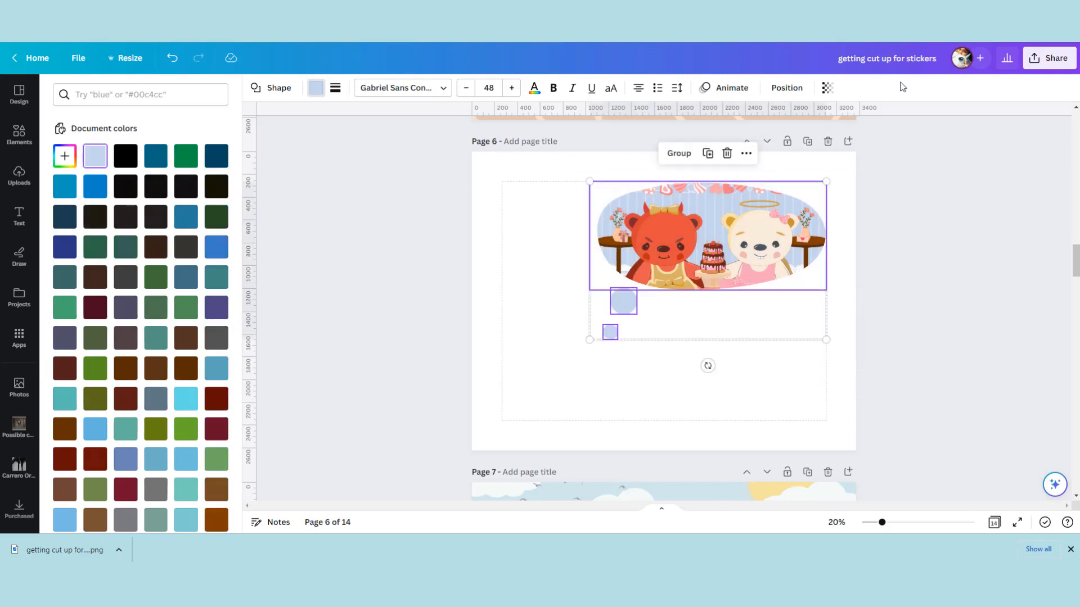
left_click(674, 159)
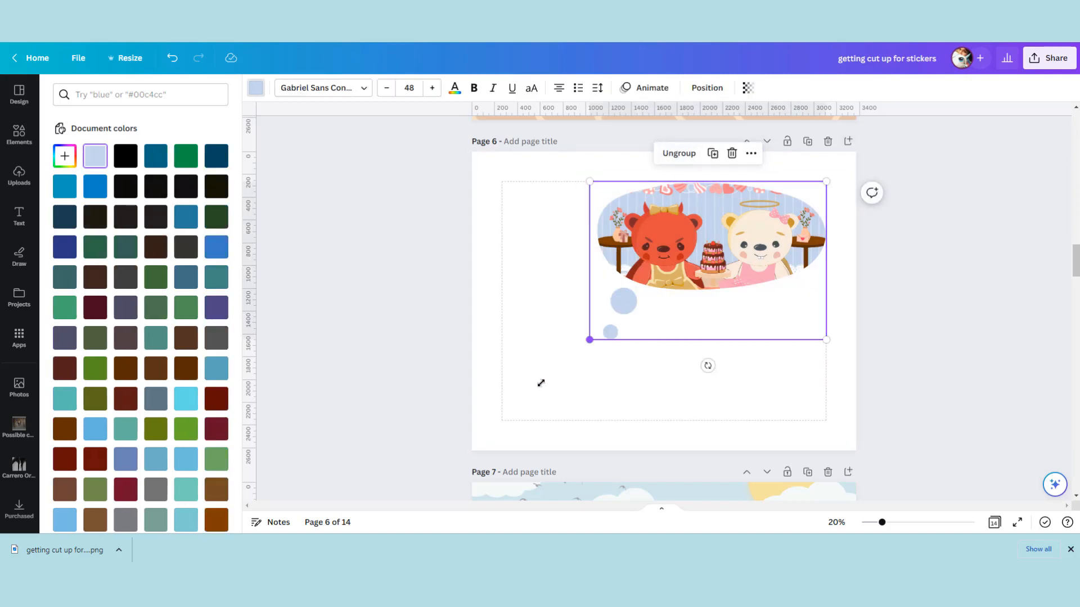
left_click_drag(540, 383, 497, 436)
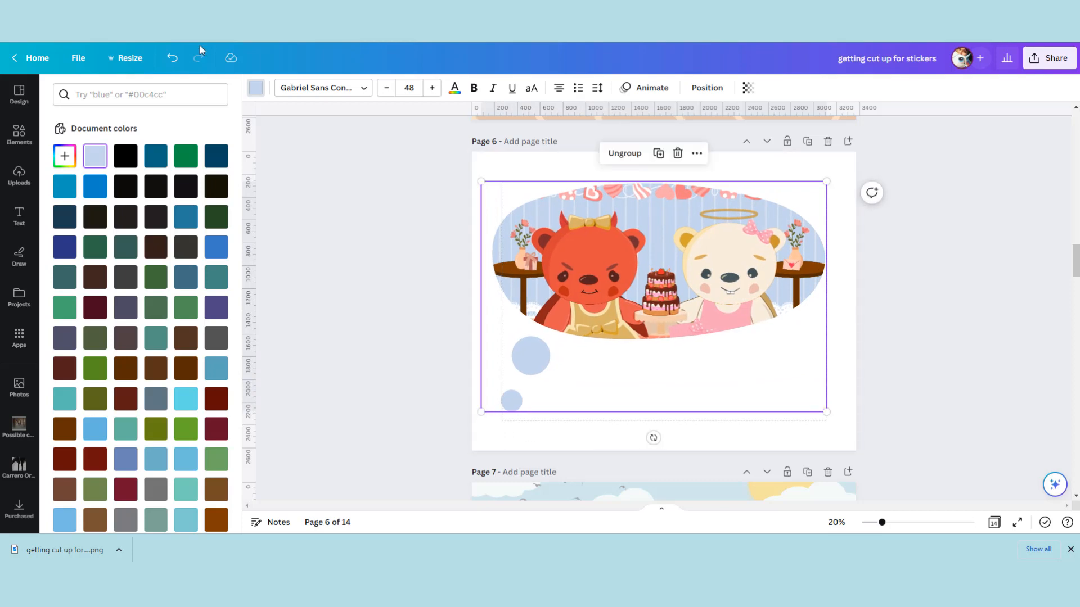
Step: Download only the current page, page 6, as a PNG file
left_click(80, 59)
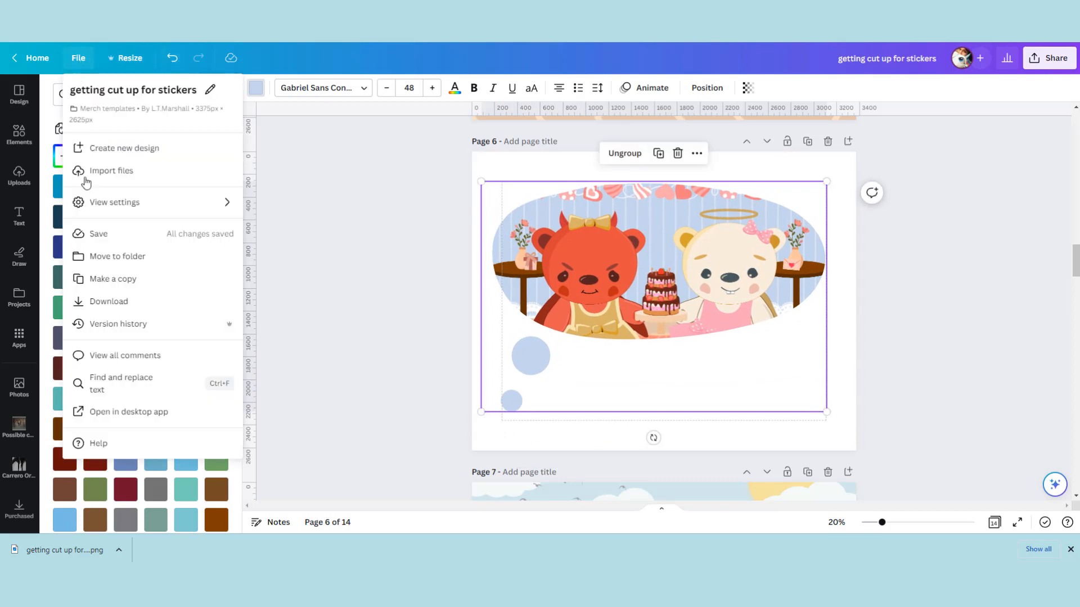
left_click(112, 304)
left_click(941, 269)
left_click(950, 297)
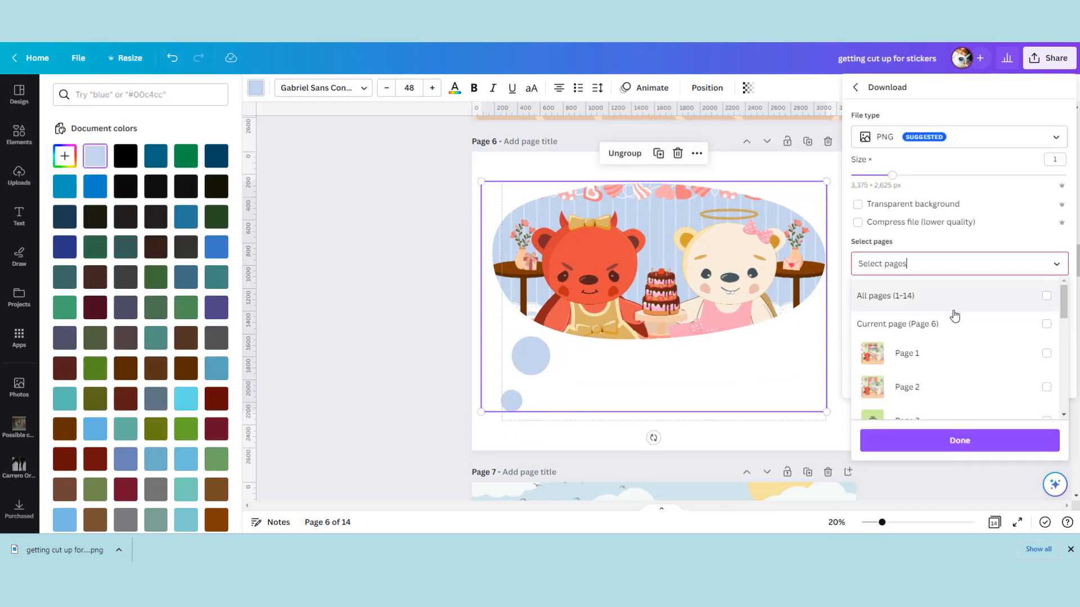
left_click(958, 325)
left_click(960, 442)
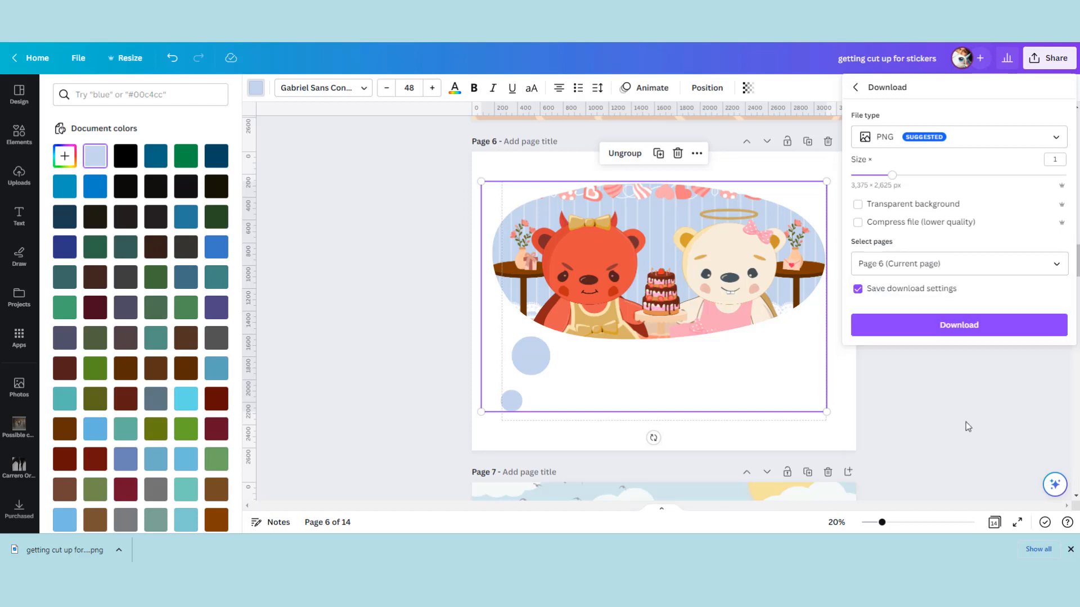
left_click(970, 326)
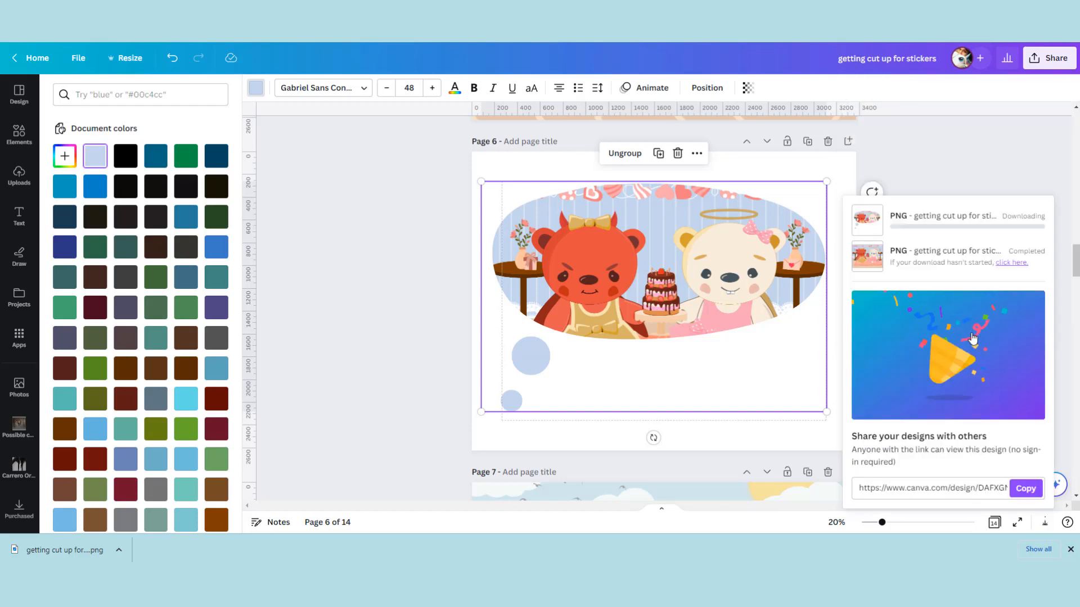
scroll(659, 394, "up", 10)
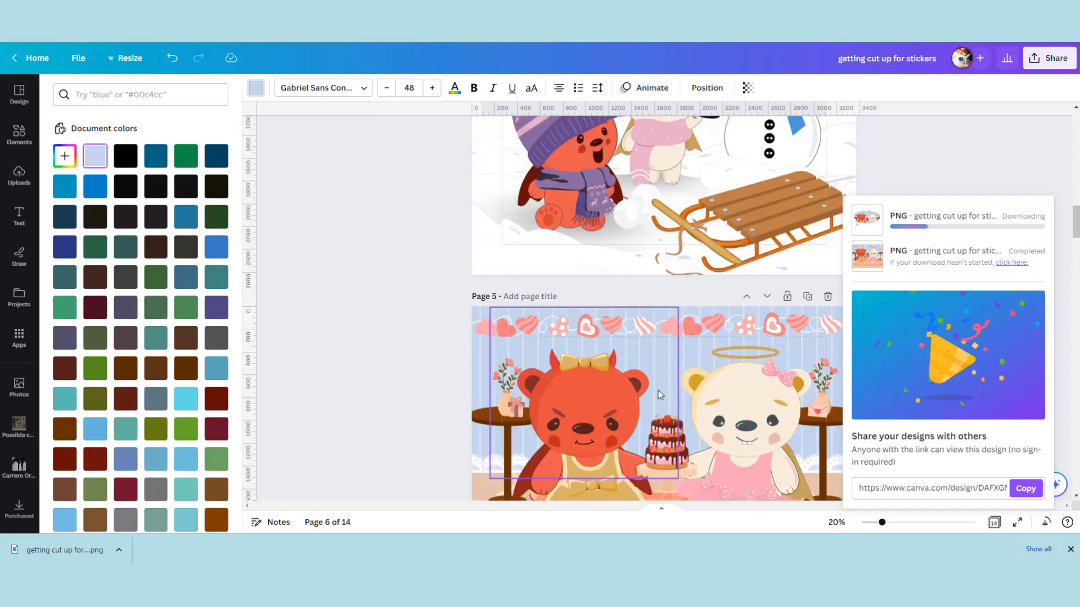
scroll(660, 394, "down", 15)
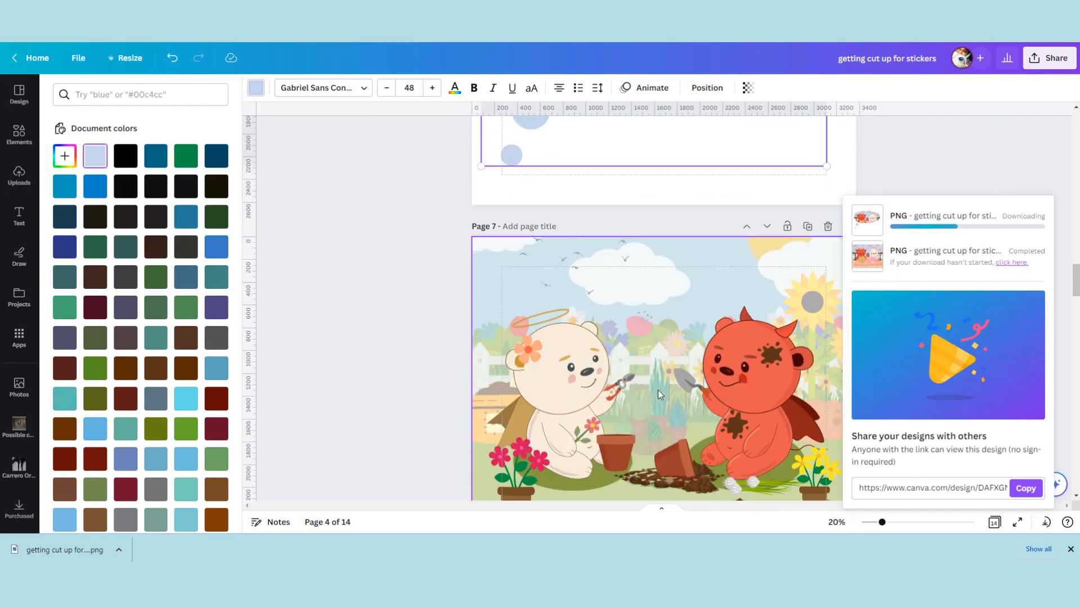
Step: Upload the downloaded PNG of the thought-bubble page to the image uploads
scroll(658, 387, "up", 2)
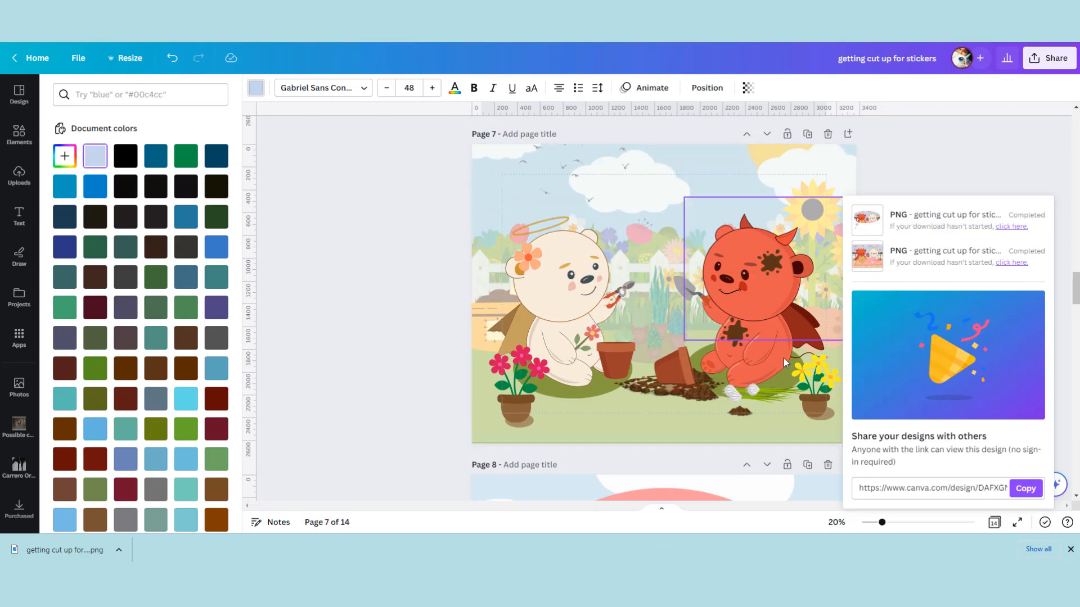
left_click(19, 175)
left_click(118, 122)
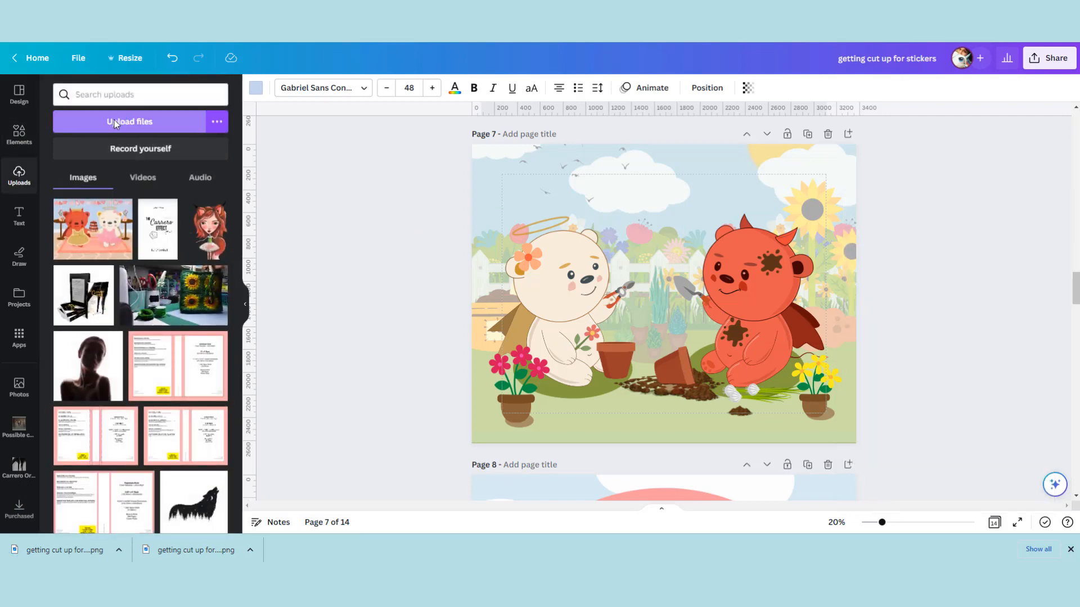
double_click(121, 146)
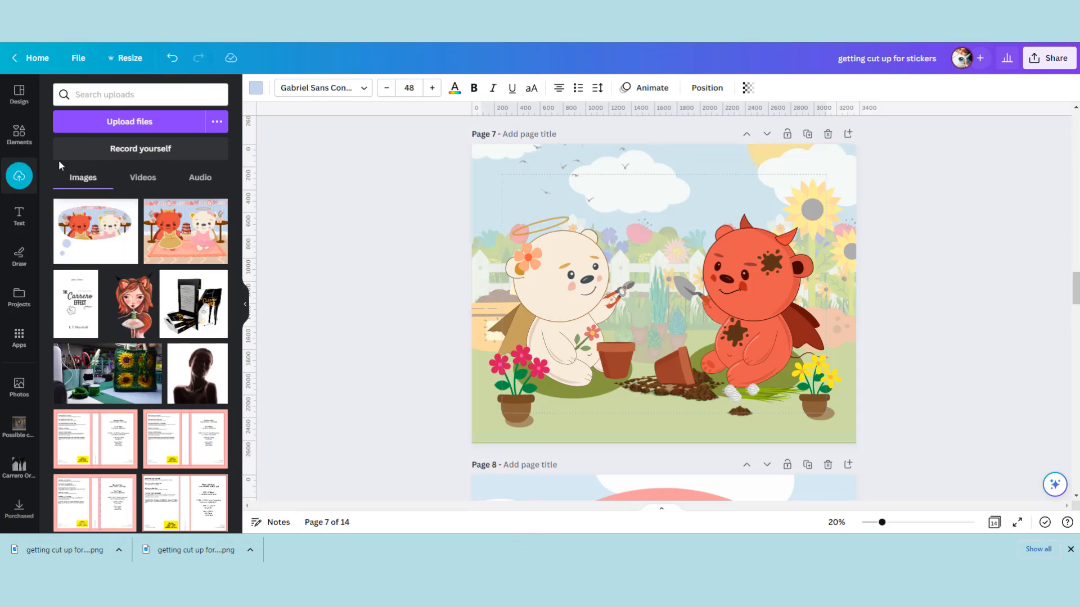
Step: Download the current page, page 6, again as a PNG with a transparent background and the download settings saved
scroll(871, 377, "down", 5)
scroll(870, 375, "up", 10)
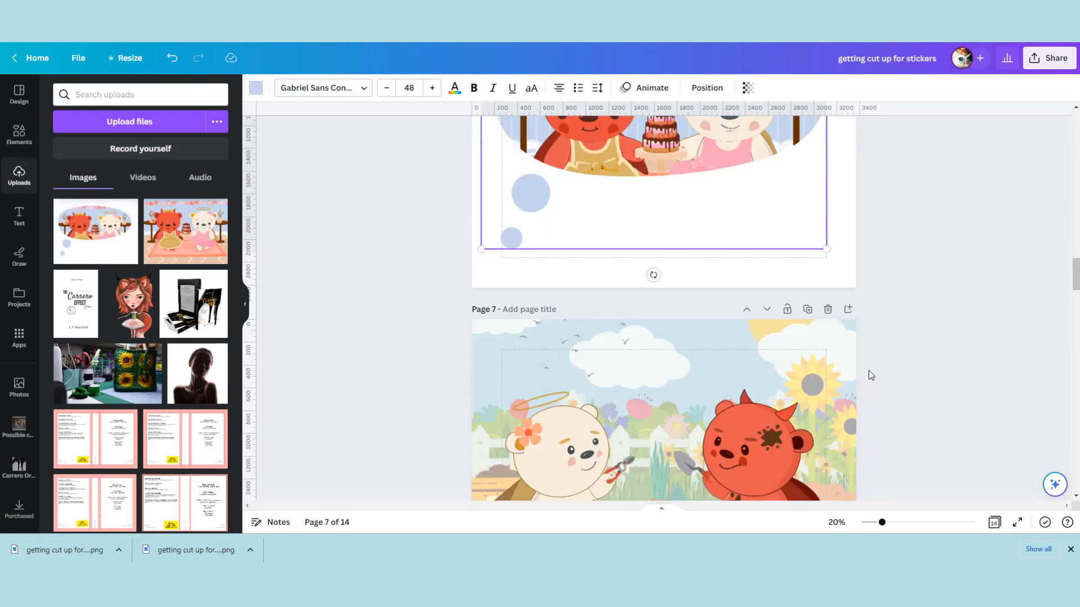
left_click(75, 60)
left_click(109, 301)
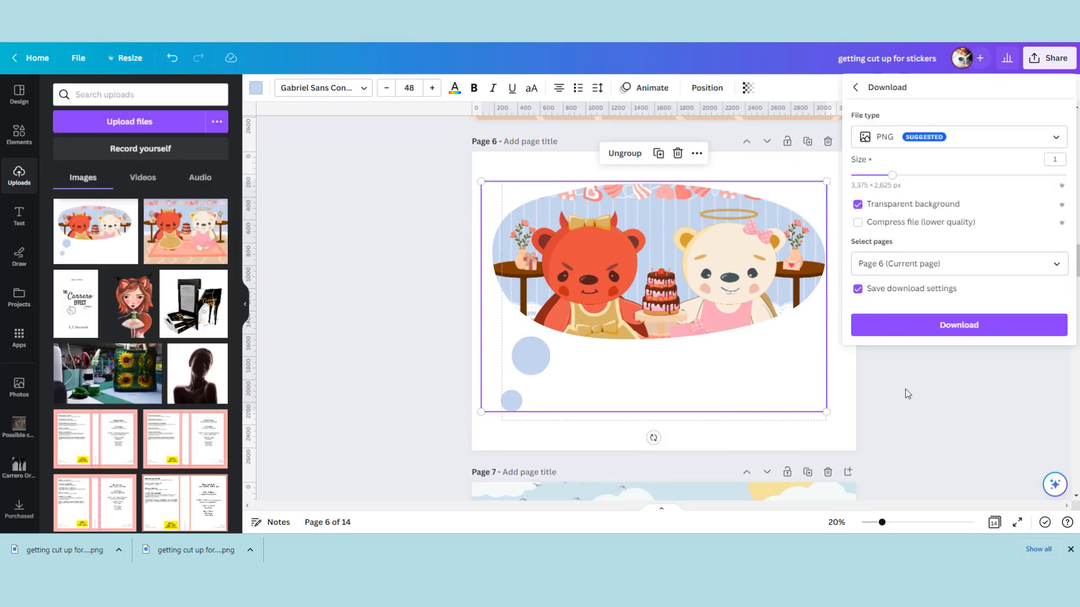
left_click(943, 329)
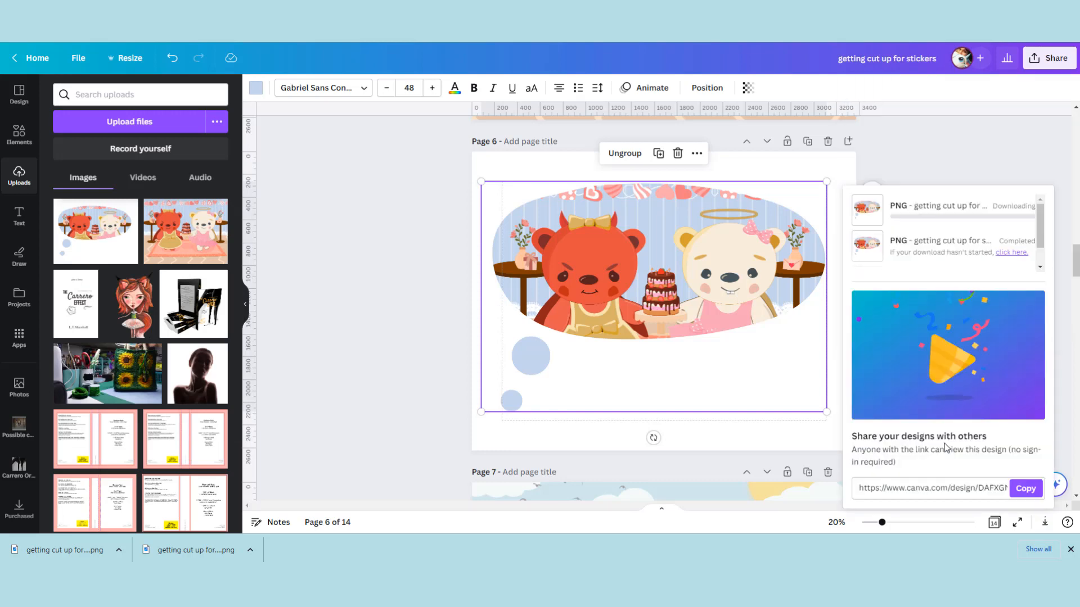
Step: Upload the transparent-background PNG of the thought bubble to the image uploads
scroll(681, 239, "up", 5)
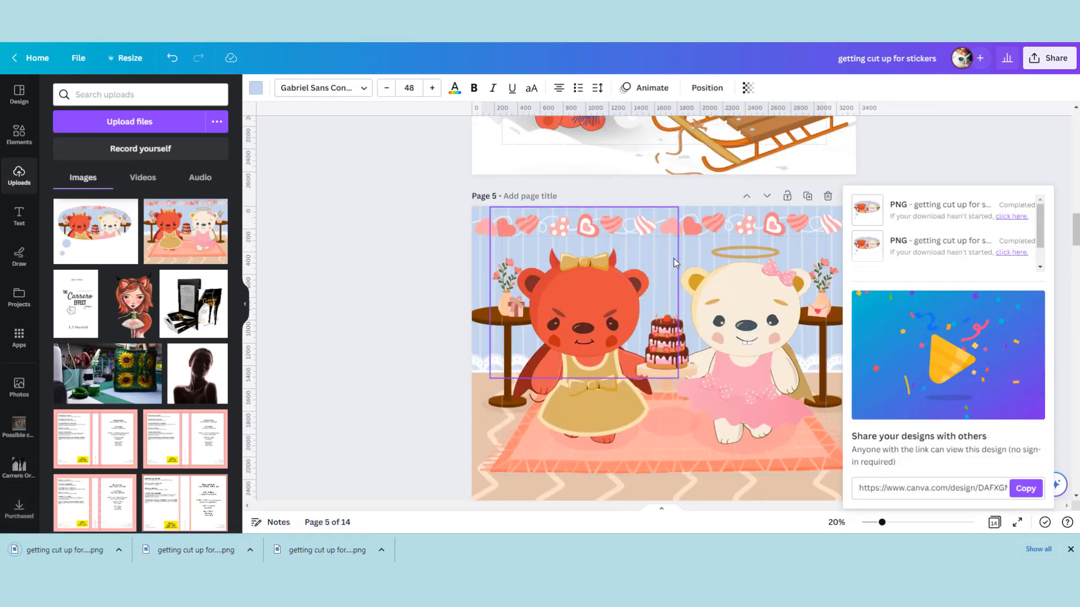
scroll(673, 259, "up", 3)
scroll(676, 258, "down", 12)
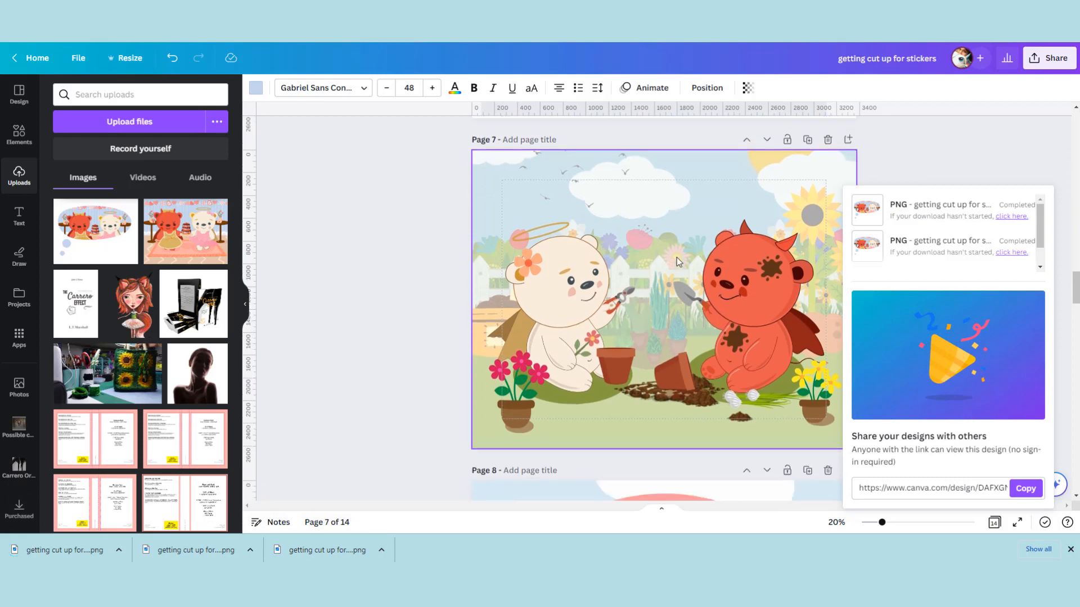
left_click(144, 123)
double_click(144, 170)
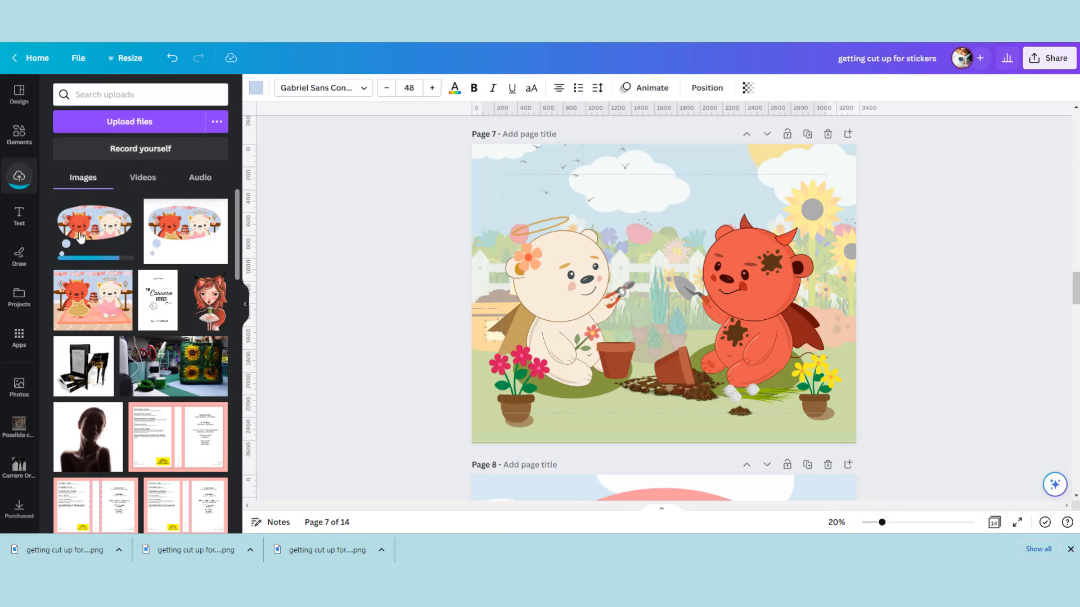
Step: Place the transparent thought-bubble image on page 7, shrink it to under half size, and position it above and between the two bears
left_click(99, 239)
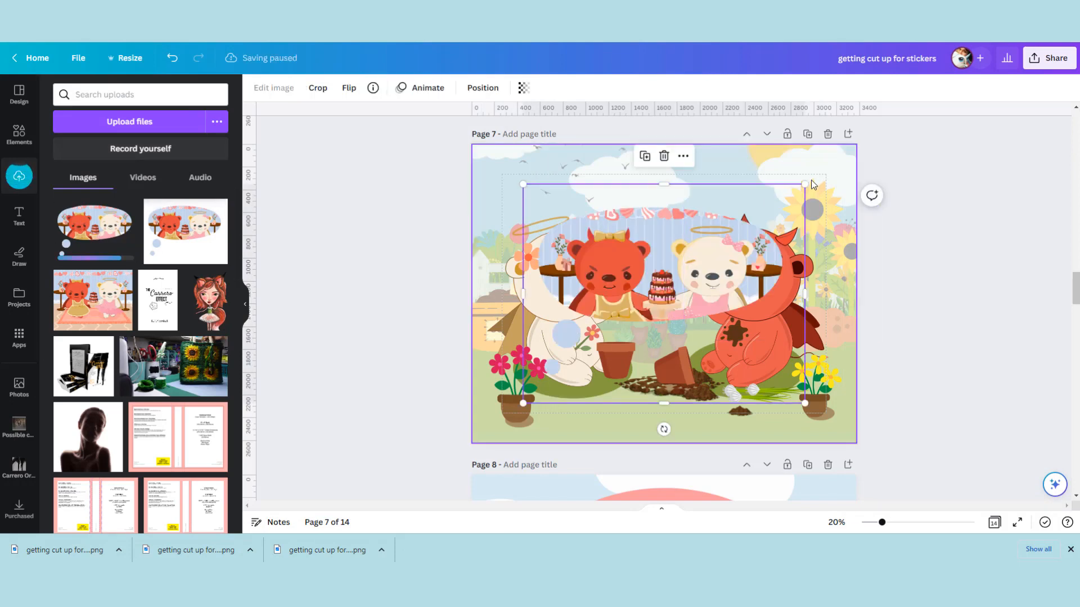
left_click_drag(812, 184, 654, 305)
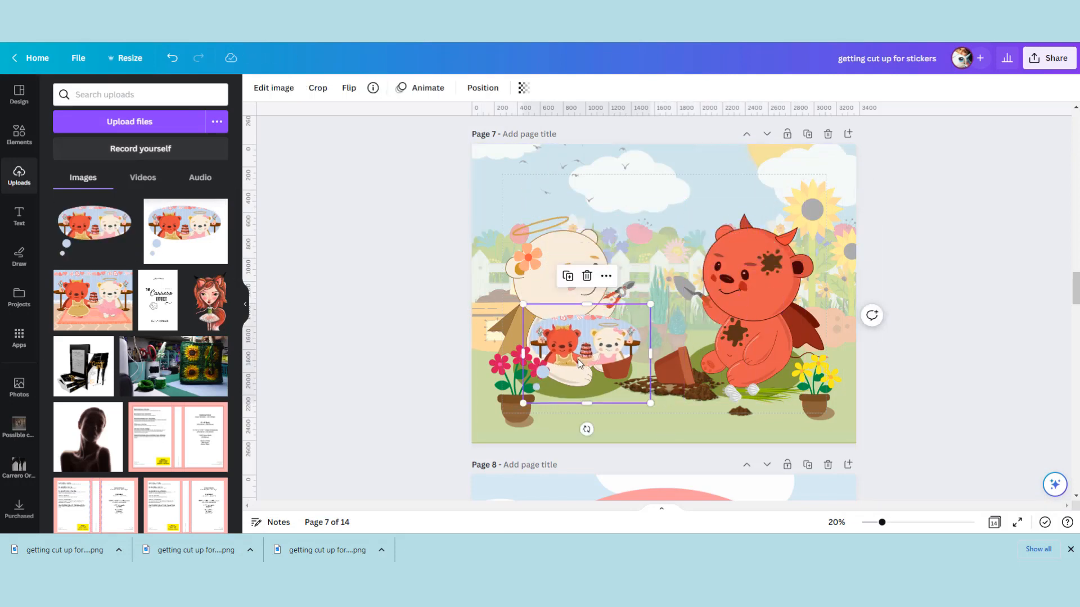
left_click_drag(578, 359, 648, 204)
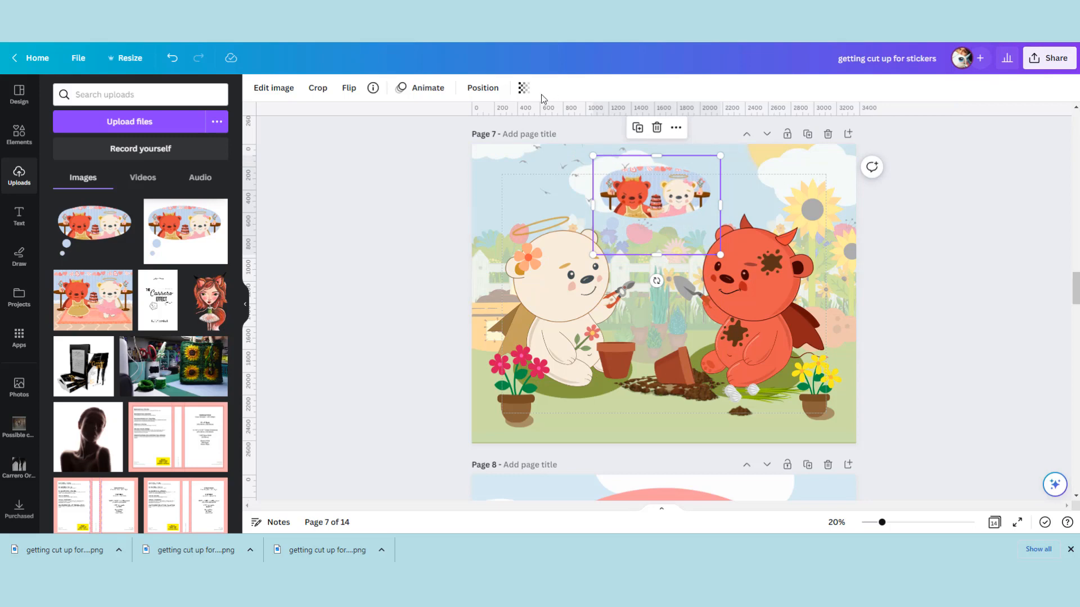
Step: Set the thought-bubble image's transparency to 66
left_click(523, 88)
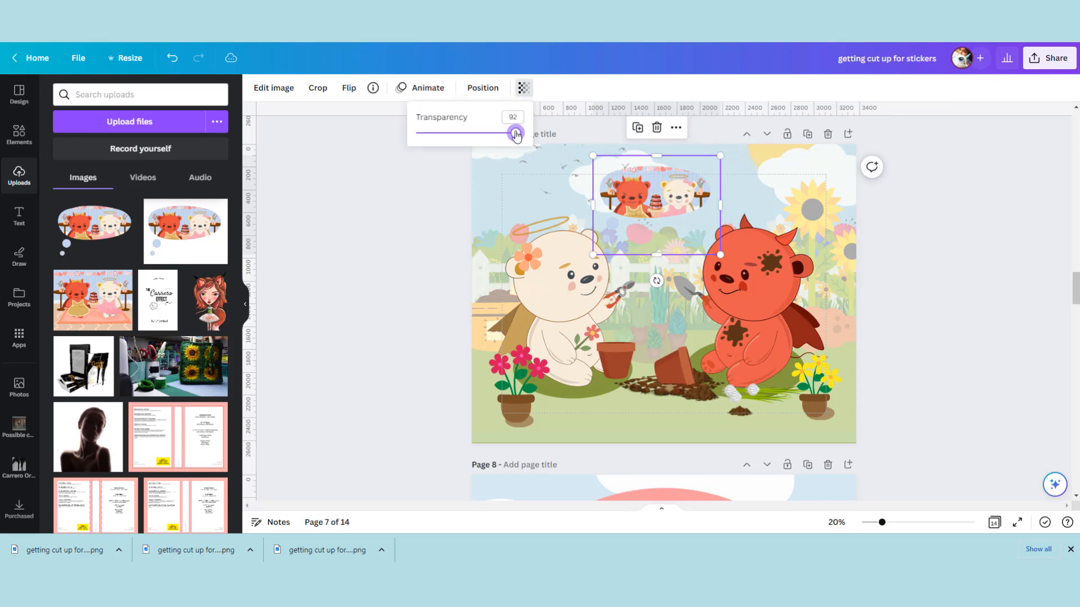
left_click_drag(516, 135, 490, 131)
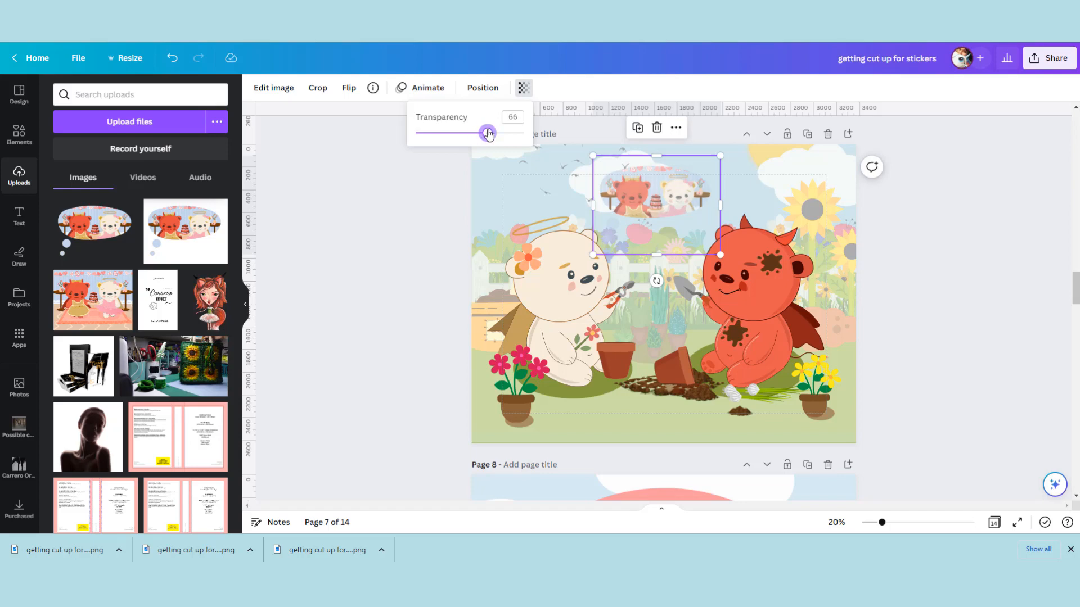
left_click(676, 188)
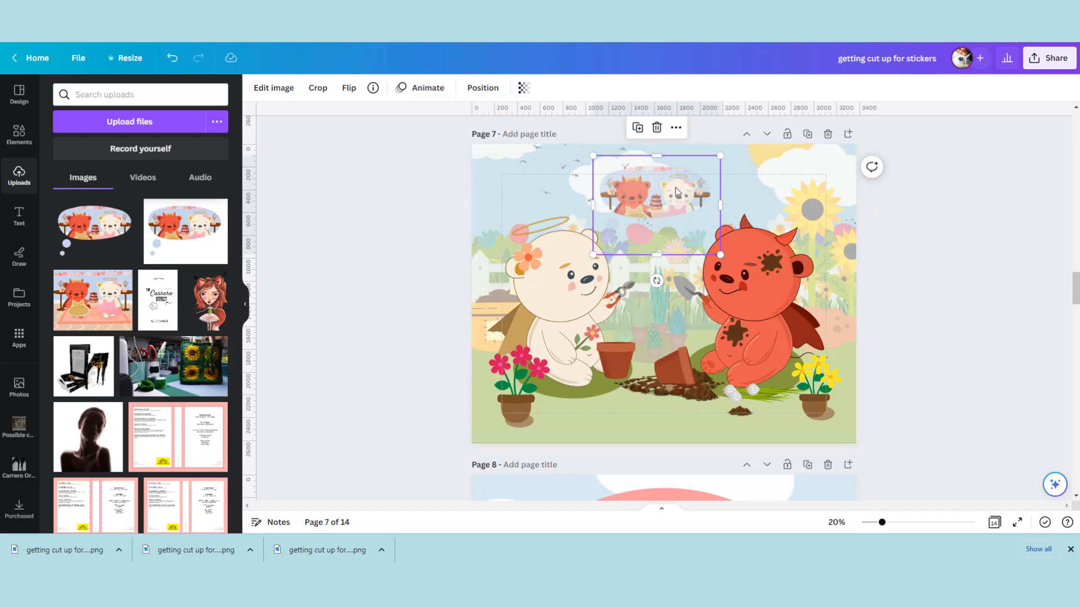
Step: Move the thought-bubble image from page 7 onto the top of the rainbow on page 8
scroll(1067, 340, "down", 5)
scroll(1066, 341, "down", 15)
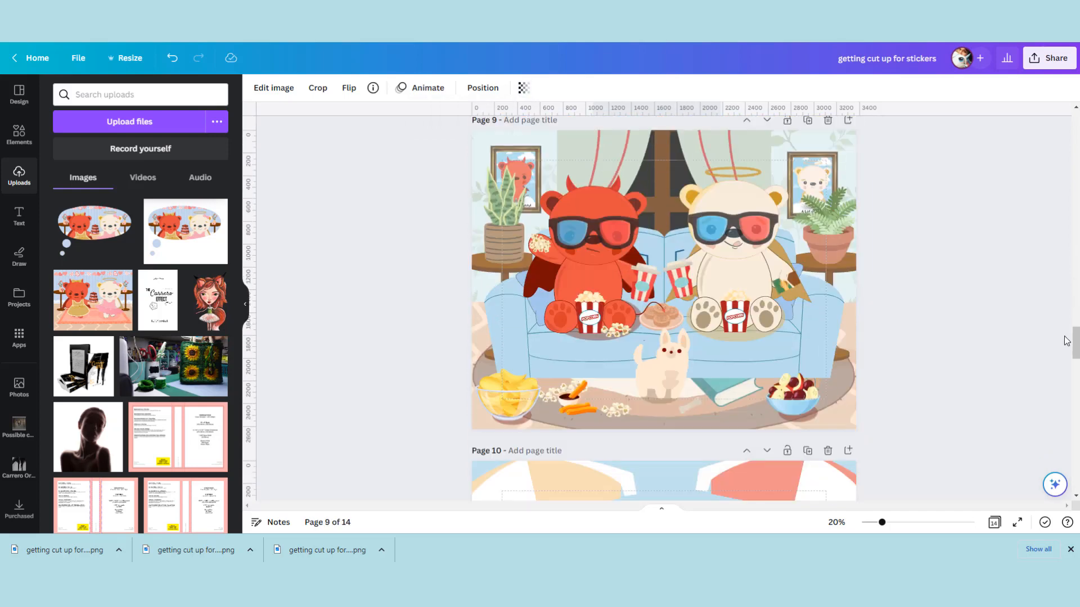
scroll(1066, 340, "down", 15)
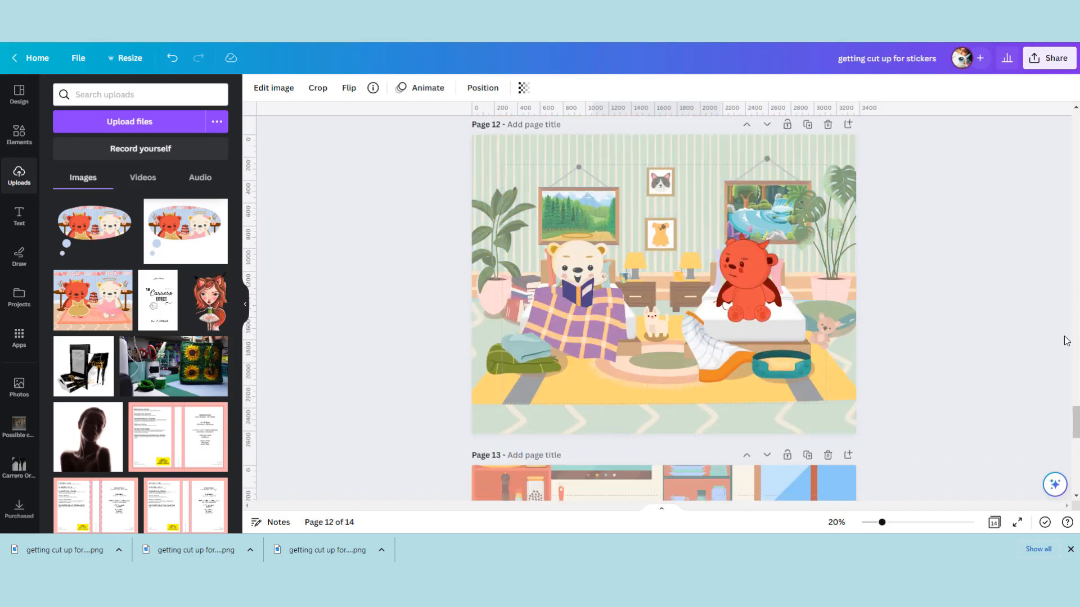
scroll(1067, 340, "up", 15)
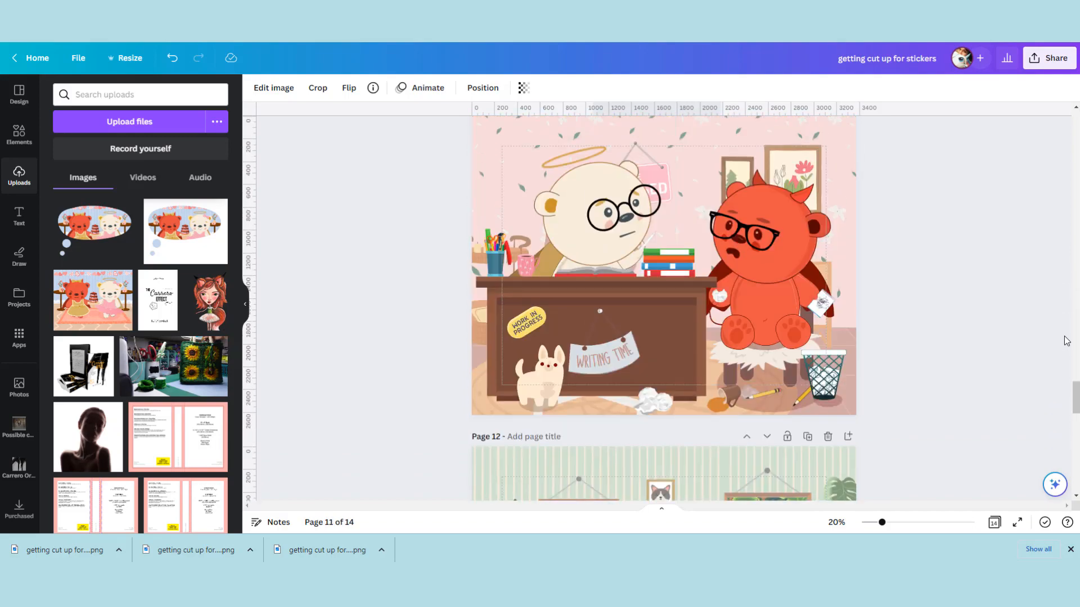
scroll(1067, 340, "up", 12)
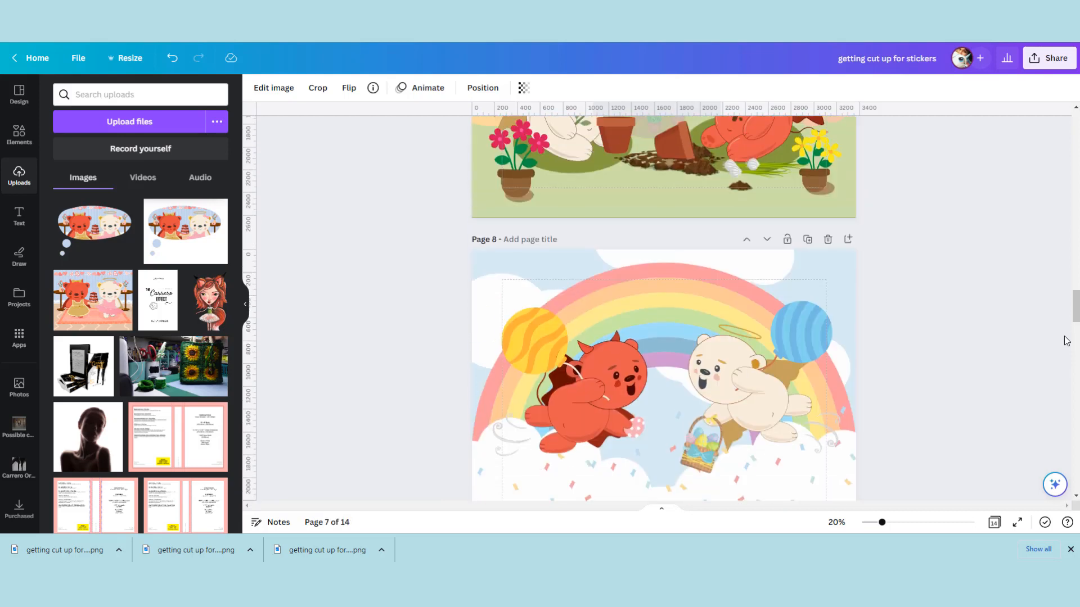
scroll(1067, 340, "up", 4)
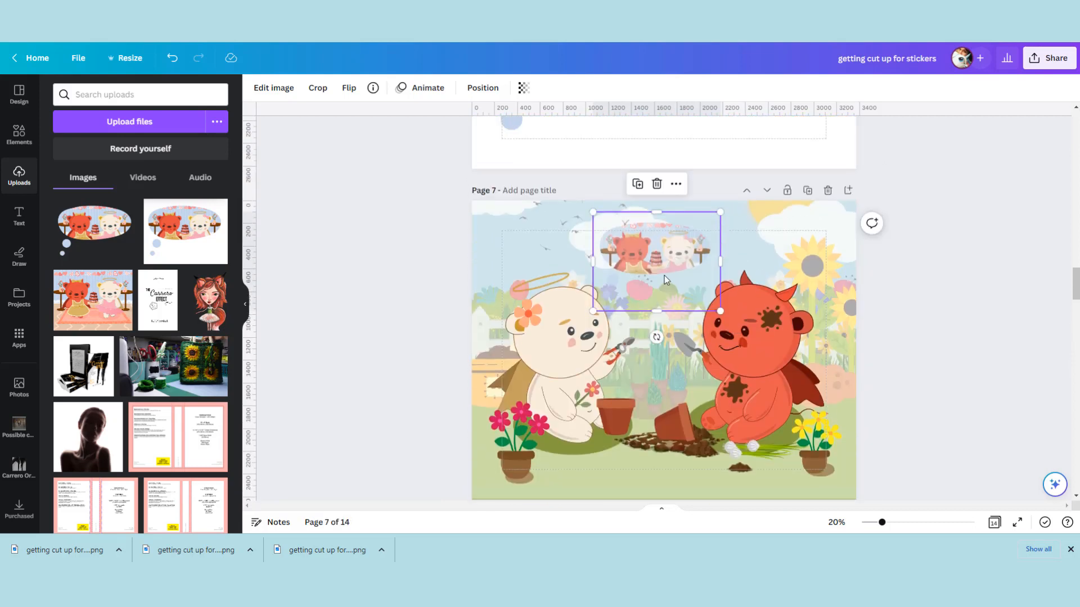
left_click_drag(634, 347, 692, 380)
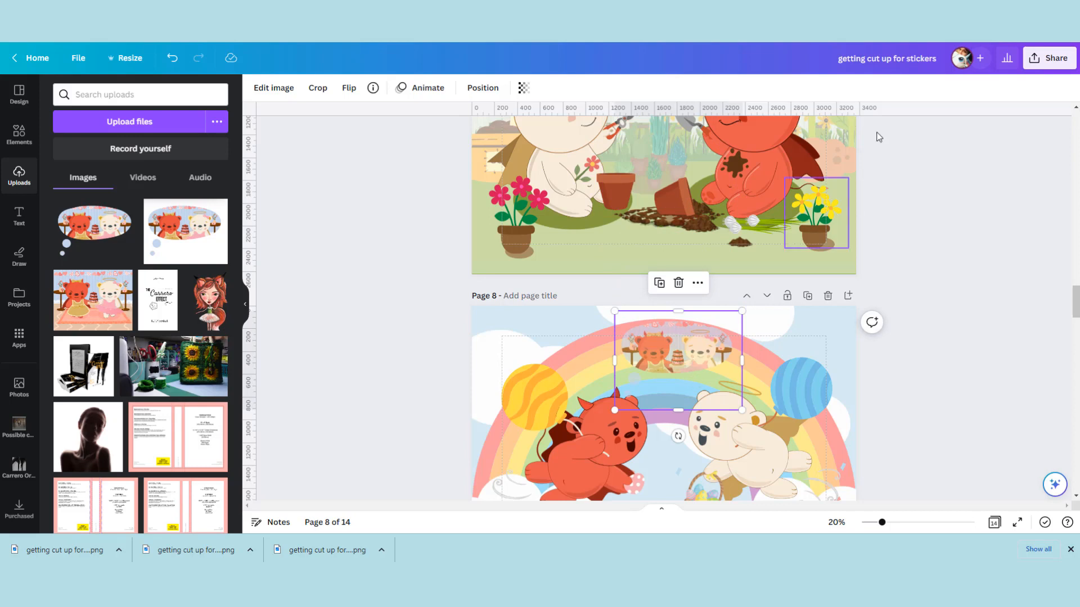
Step: Set the thought-bubble image's transparency to 100 and shift it slightly down, just above the two bears
left_click(523, 89)
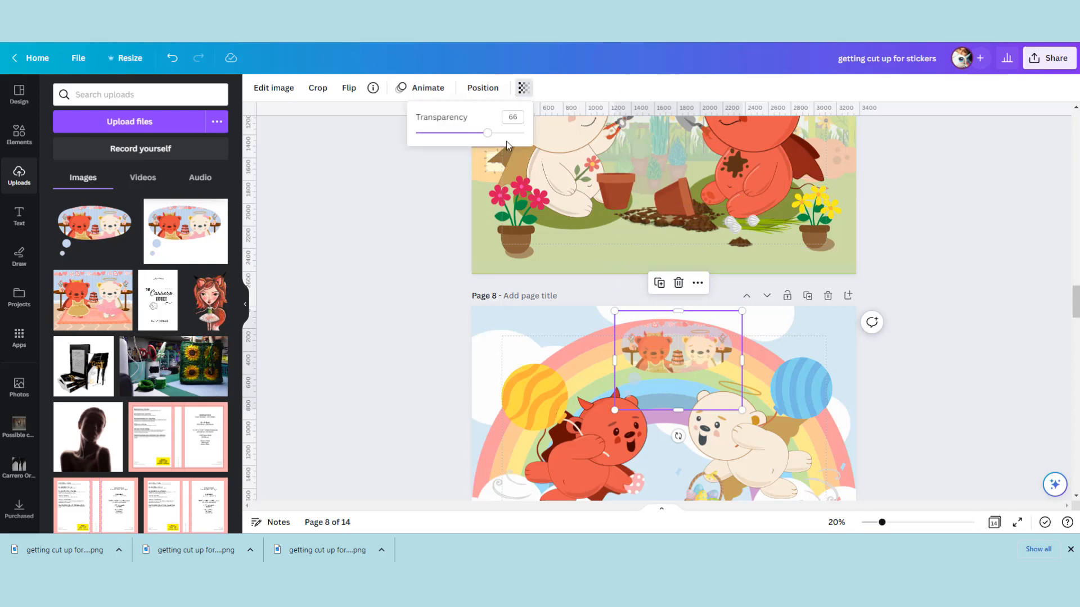
left_click_drag(489, 136, 537, 141)
scroll(946, 329, "down", 2)
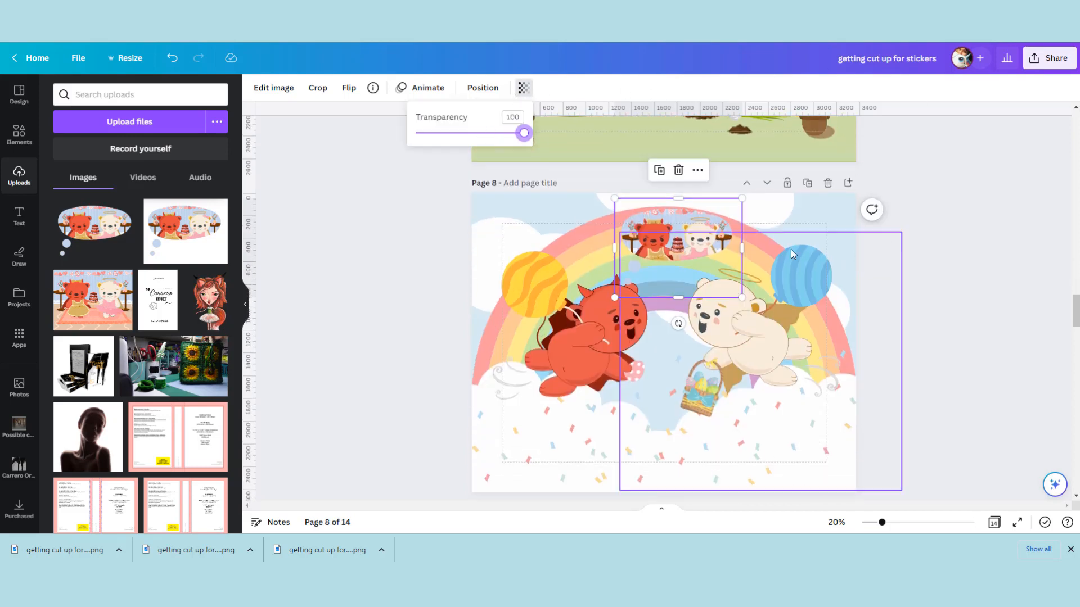
mouse_move(685, 241)
left_mouse_down()
mouse_move(698, 243)
mouse_move(684, 252)
left_mouse_up()
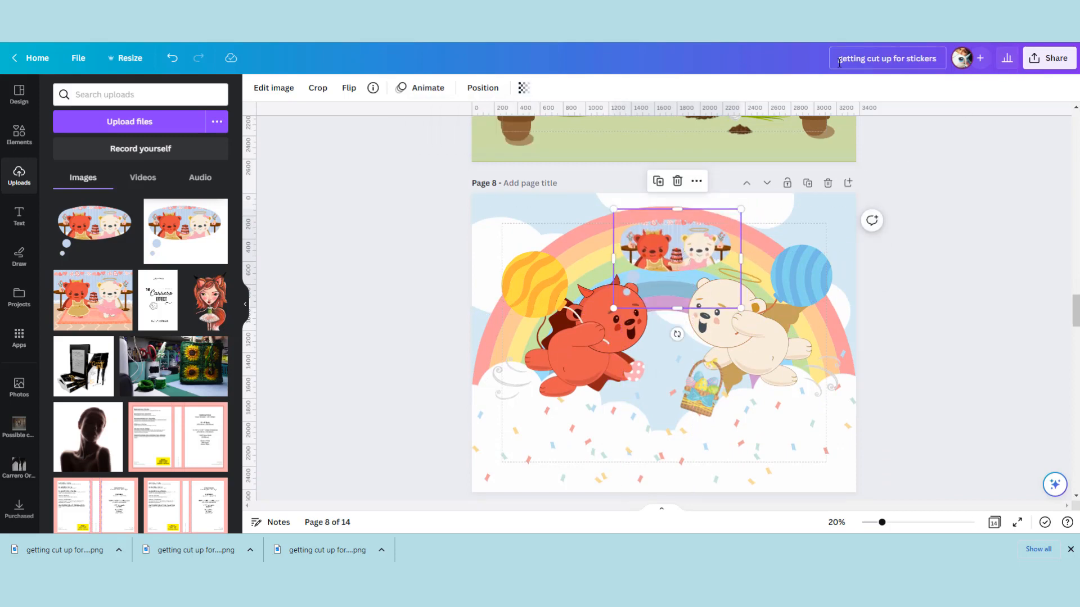
Step: Send the thought-bubble image on page 8 one layer backward
left_click(483, 87)
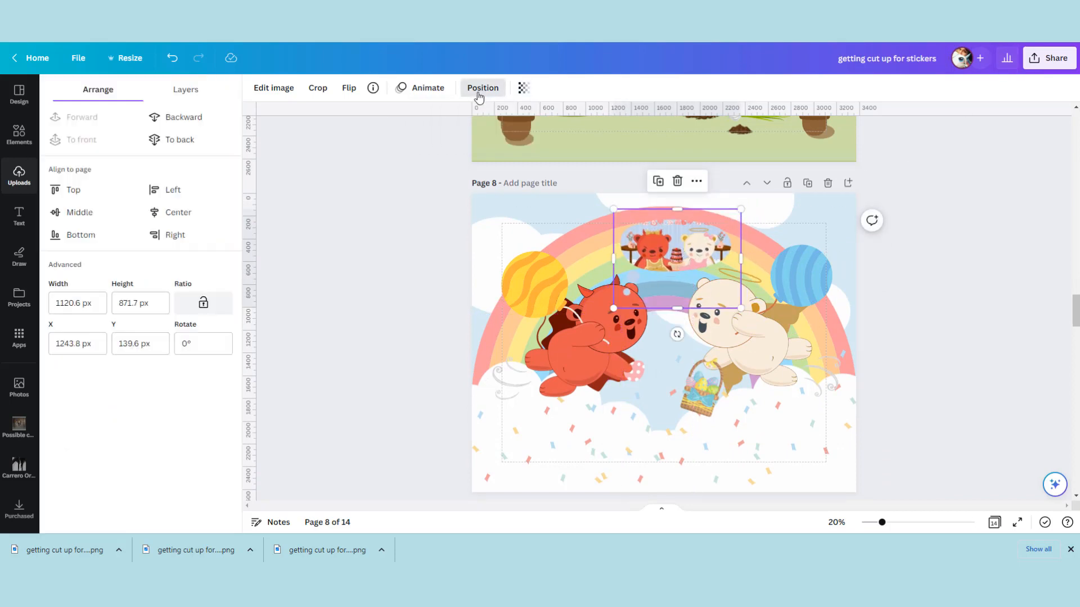
left_click(194, 118)
left_click(984, 275)
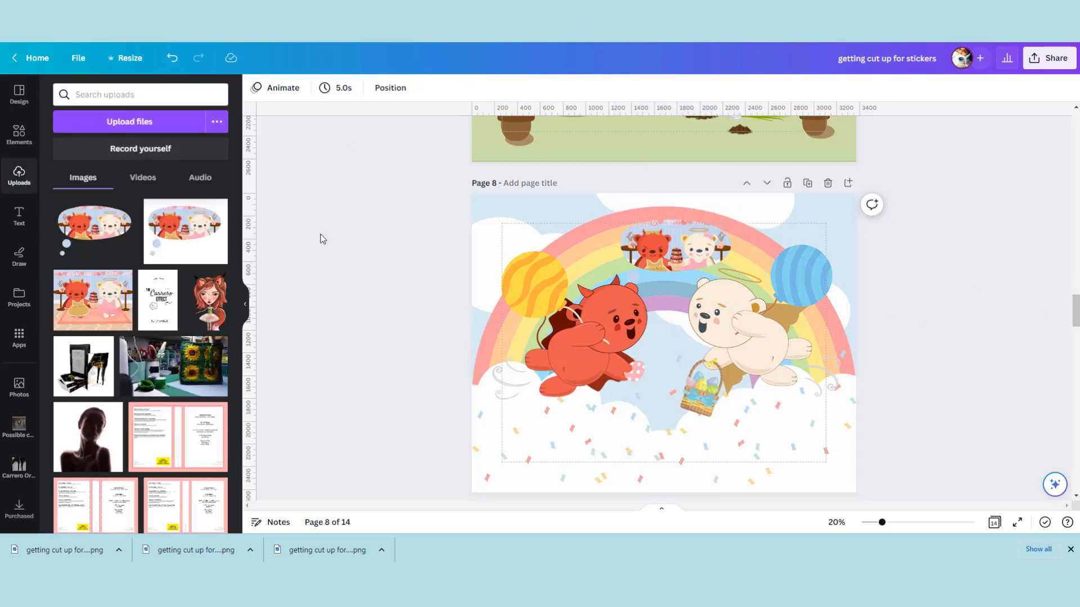
Step: Search the design elements for "frame" and limit the results to graphics
left_click(96, 99)
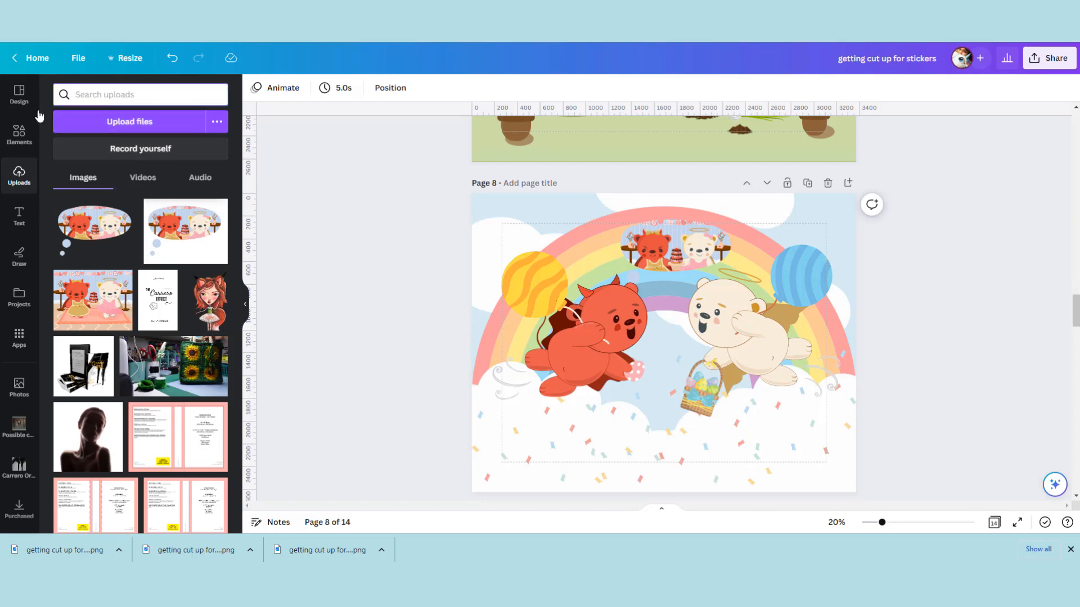
left_click(19, 133)
left_click(109, 95)
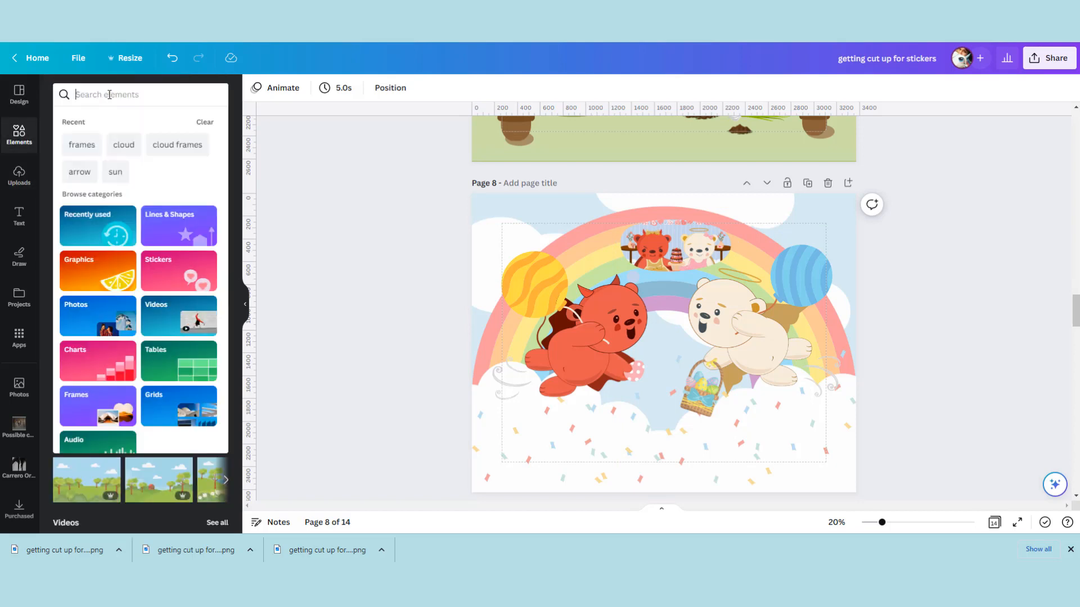
type("frame")
key("Return")
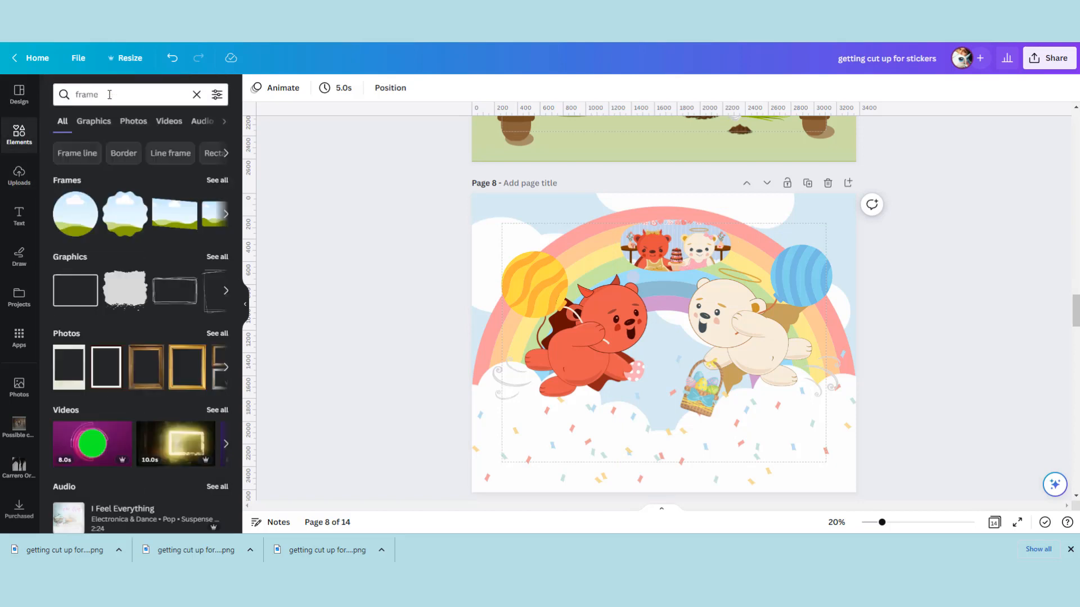
left_click(100, 126)
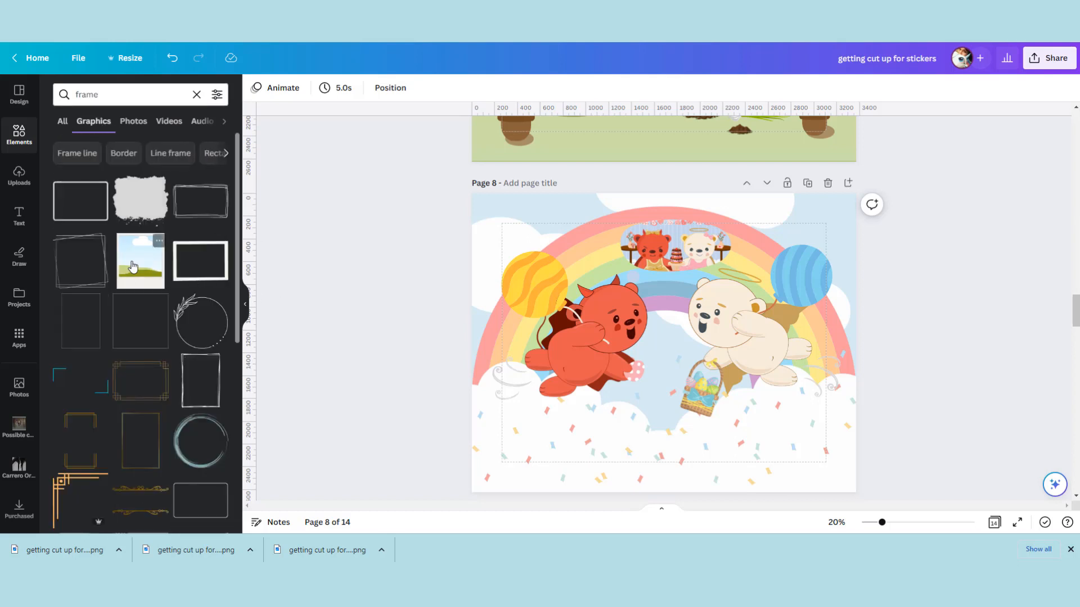
Step: Examine the frame graphics in the search results for fillable picture frames and decorative borders
scroll(135, 270, "down", 1)
scroll(135, 270, "down", 1)
scroll(136, 269, "up", 2)
scroll(161, 278, "down", 5)
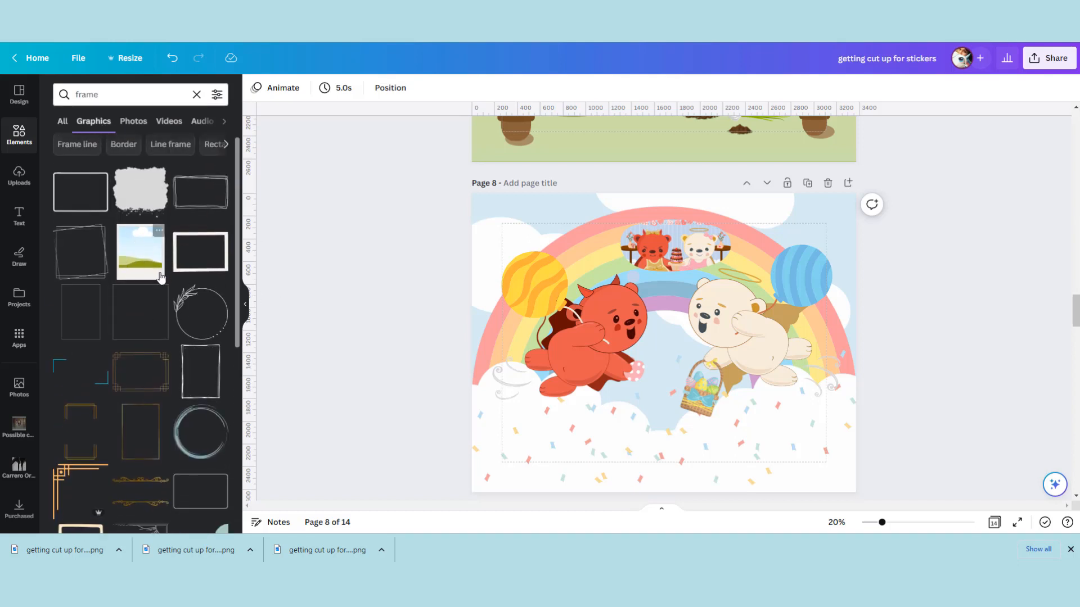
scroll(161, 278, "down", 5)
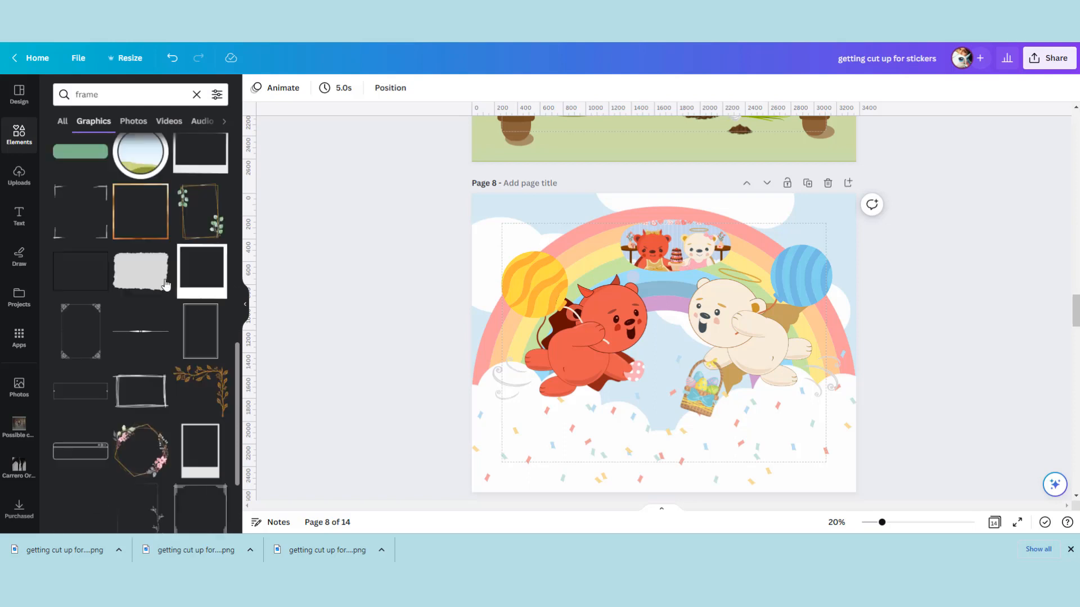
scroll(165, 264, "up", 1)
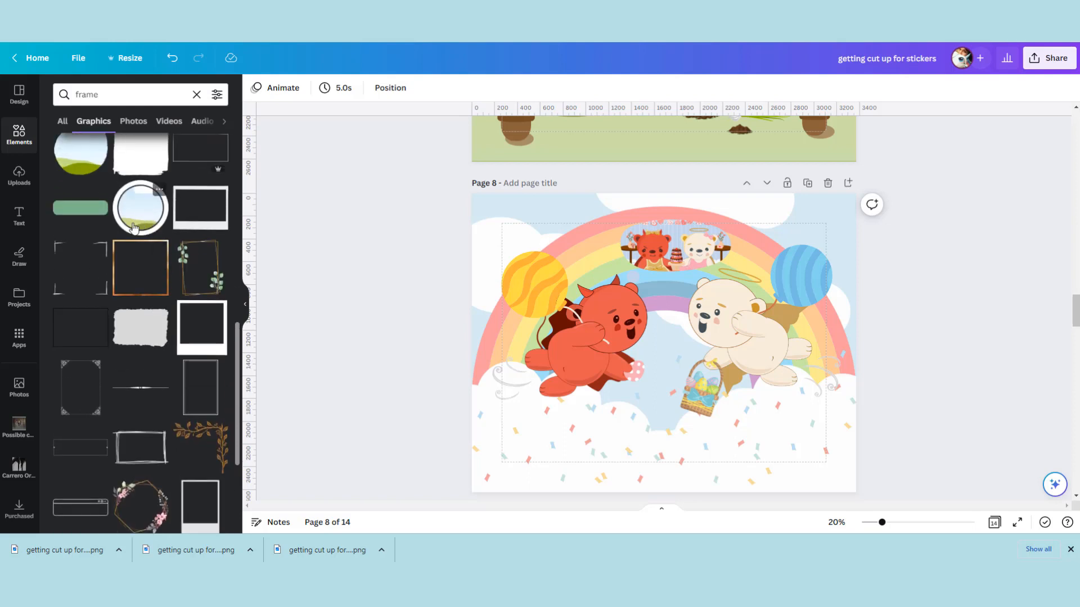
scroll(134, 227, "down", 5)
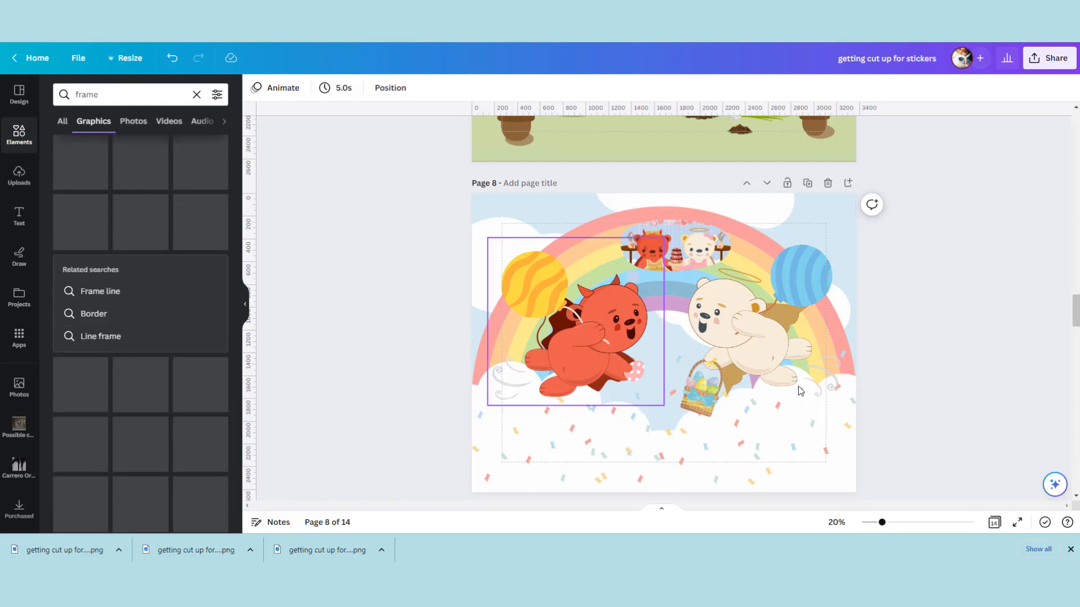
scroll(199, 333, "up", 3)
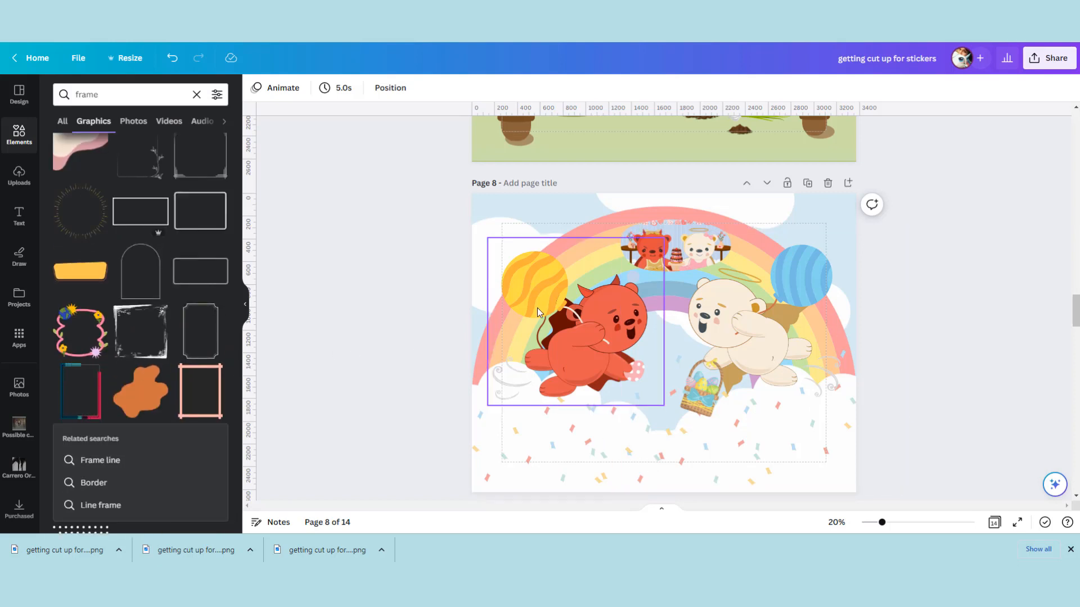
Step: Try to remove the picture inside the oval frame on page 6, and undo the deletion
scroll(915, 378, "up", 10)
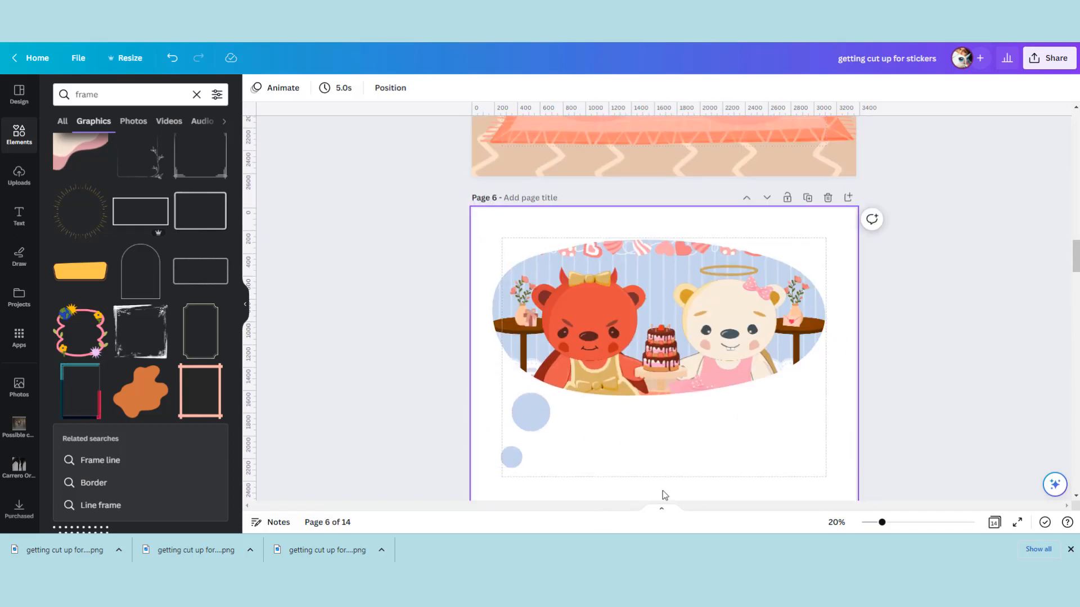
double_click(706, 334)
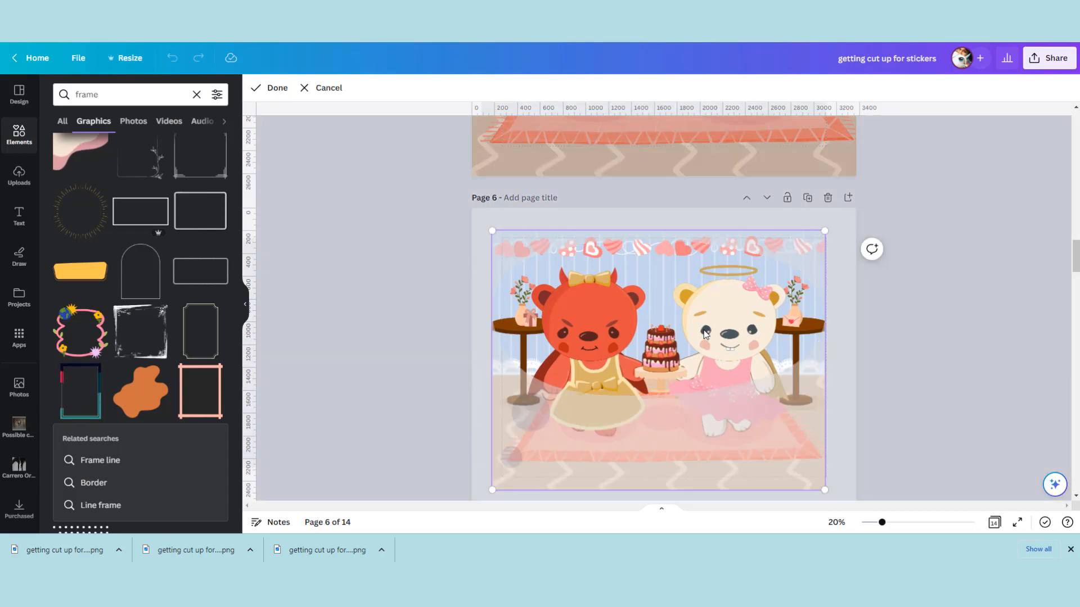
key("Delete")
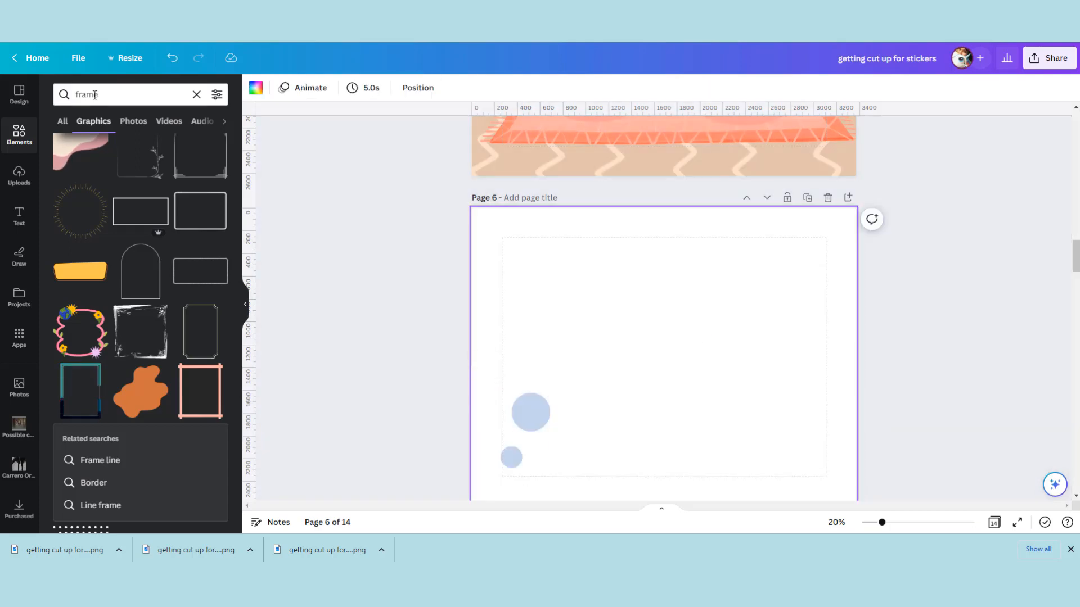
left_click(179, 59)
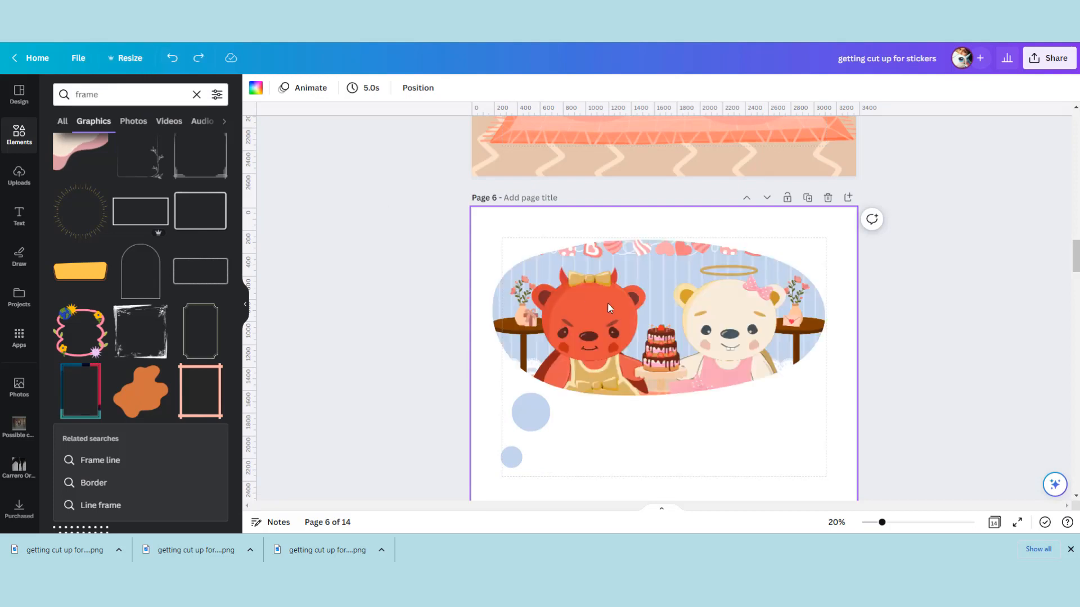
Step: Delete the oval-framed bear scene above the two blue circles on page 6
left_click(618, 311)
key("Delete")
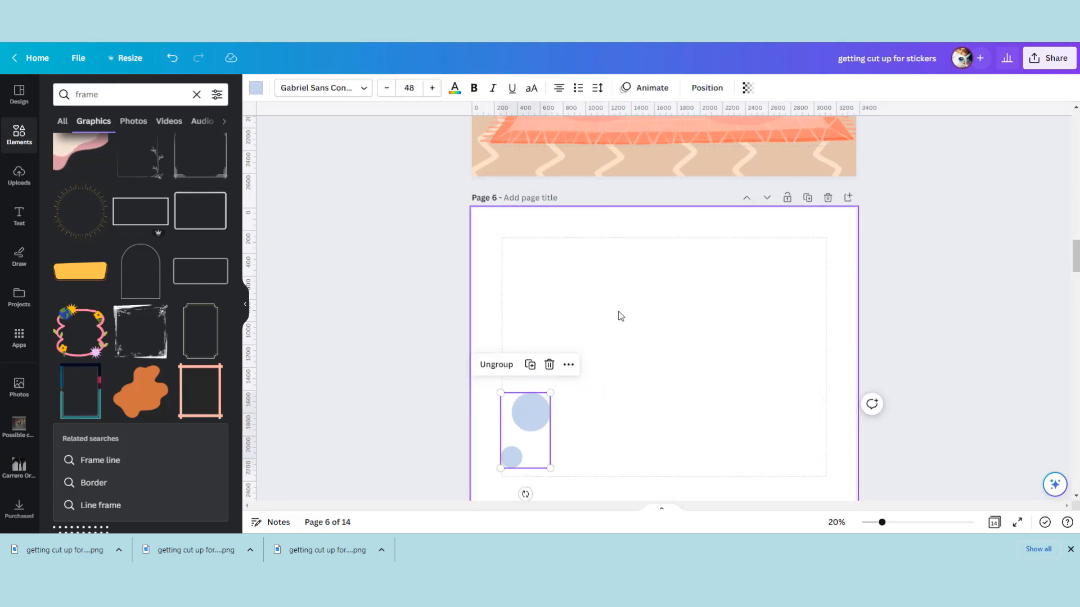
left_click(527, 424)
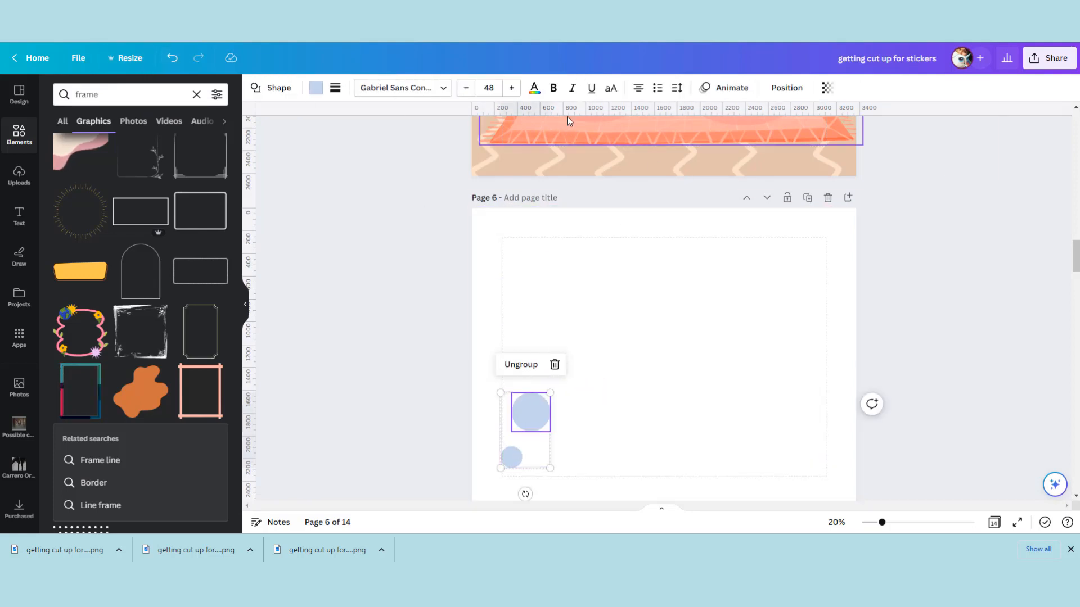
left_click(718, 329)
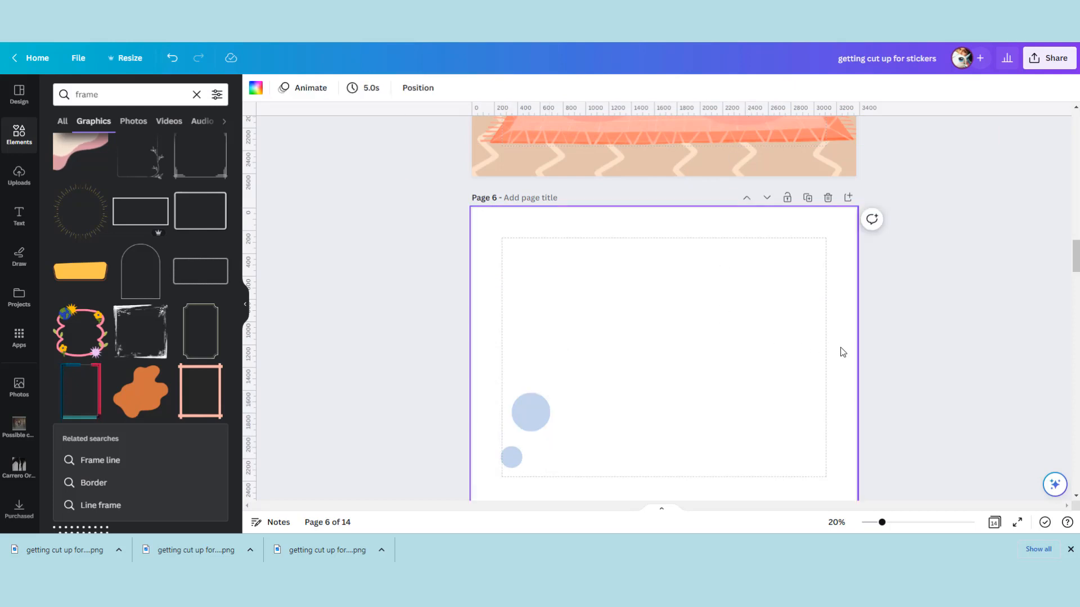
Step: Look through the bear scenes from page 5 to the movie-night scene on page 9
mouse_move(714, 586)
scroll(744, 396, "up", 6)
scroll(744, 396, "down", 1)
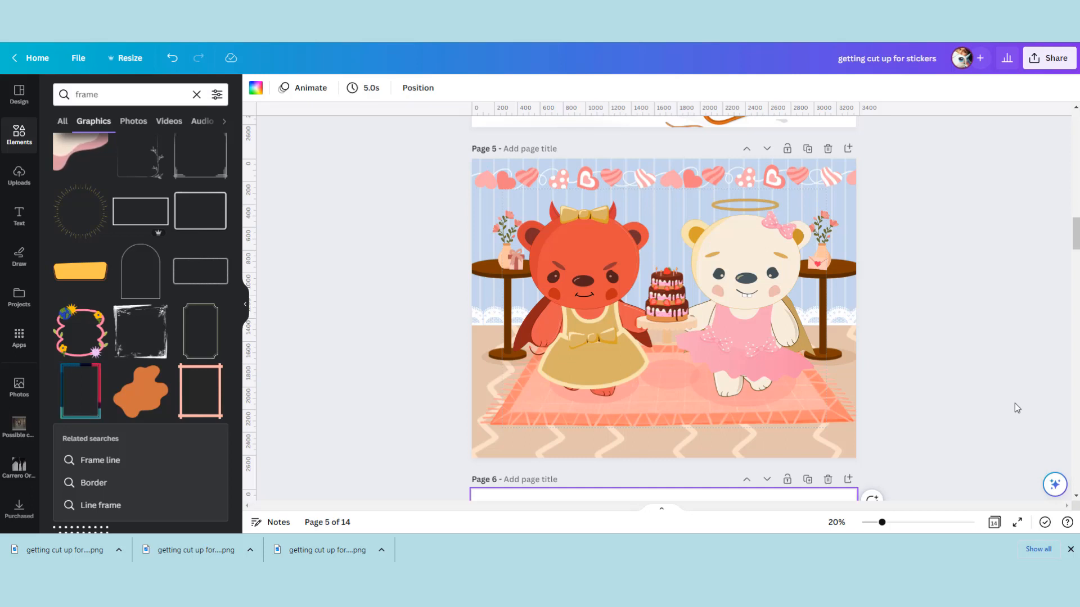
scroll(840, 368, "down", 6)
scroll(841, 371, "down", 20)
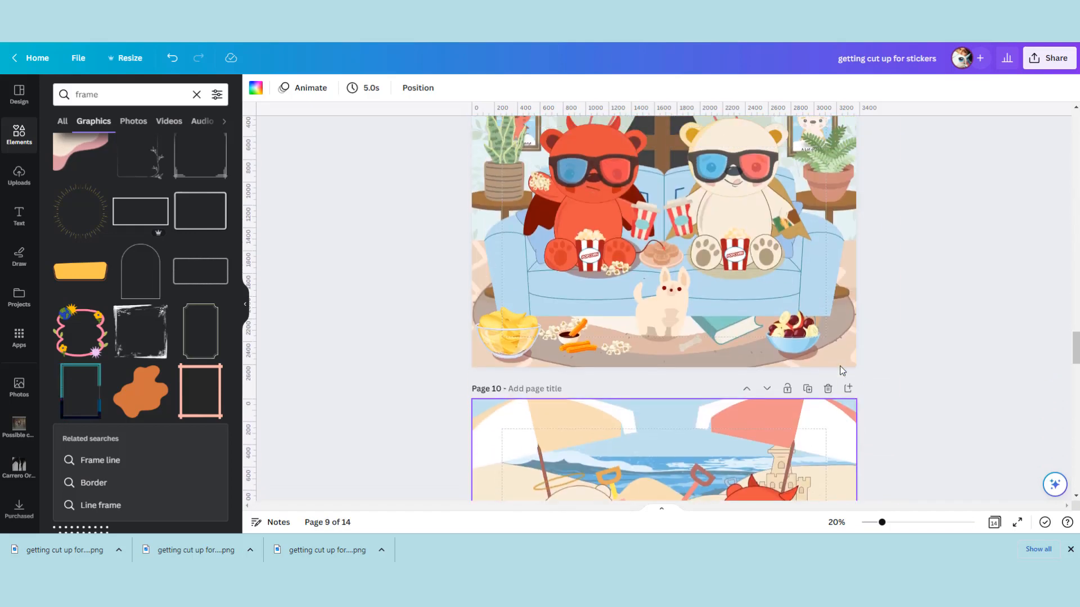
scroll(839, 365, "up", 3)
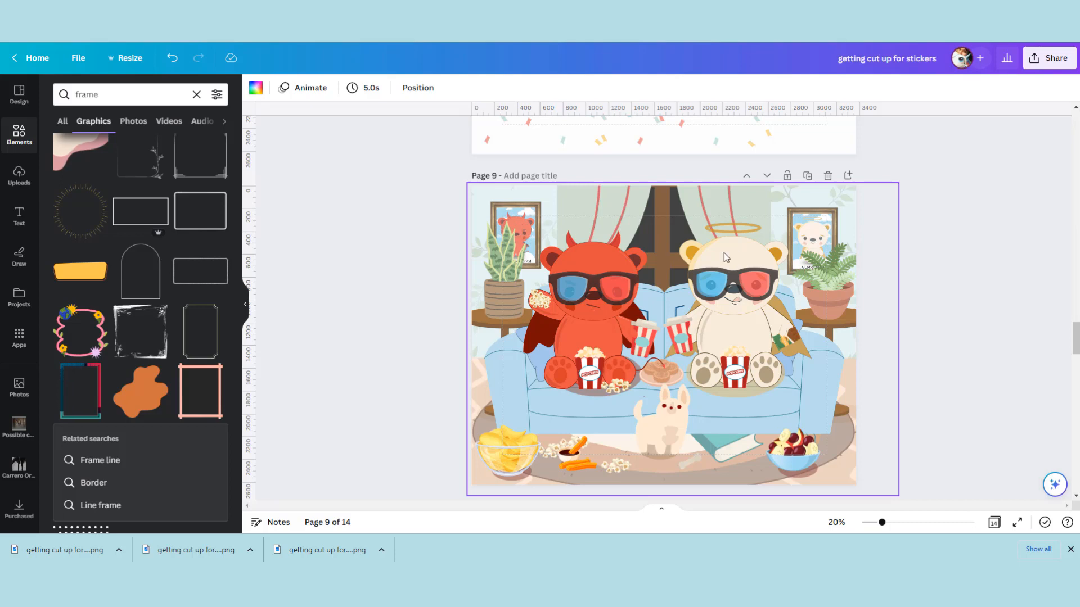